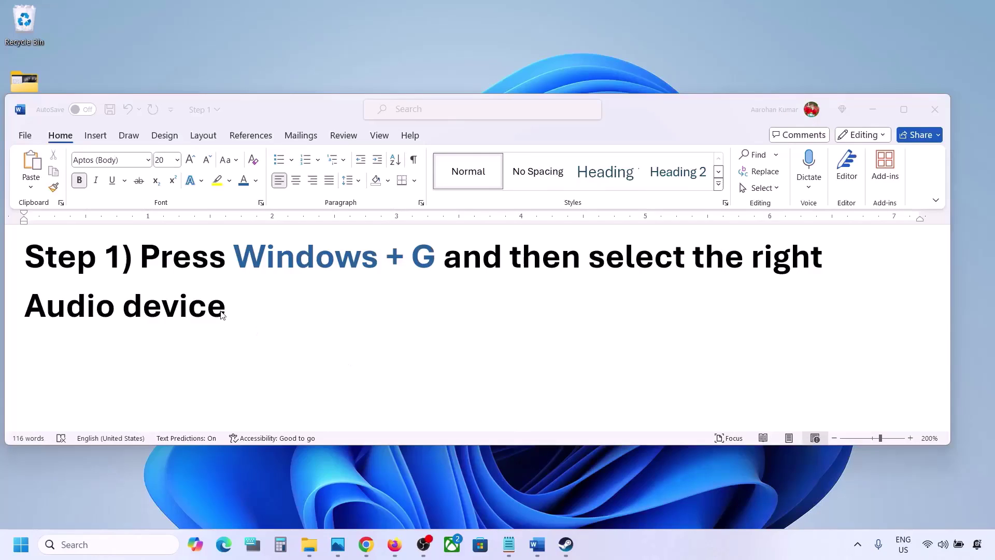
Highlight the Step 1 audio-device note in Word, then bring up Xbox Game Bar with Windows+G.
click(156, 261)
drag(141, 257, 232, 296)
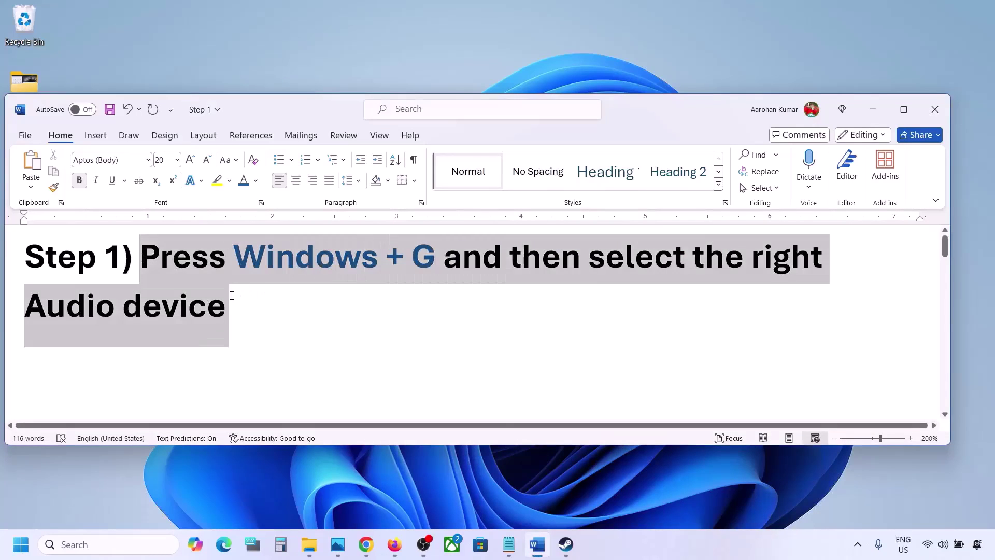
click(281, 320)
key(super+g)
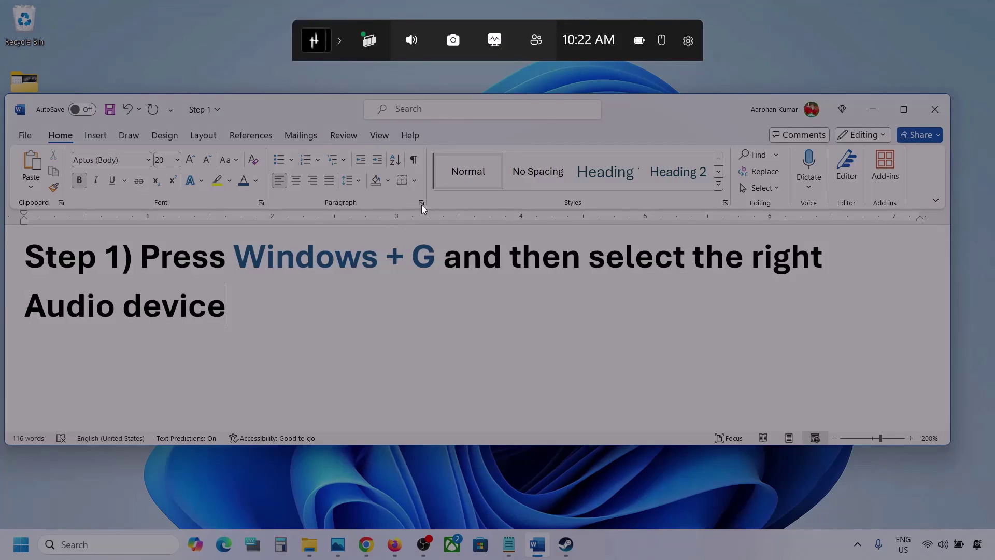
Set the Windows default output to Speakers (Realtek(R) Audio) in the Game Bar audio widget.
click(412, 46)
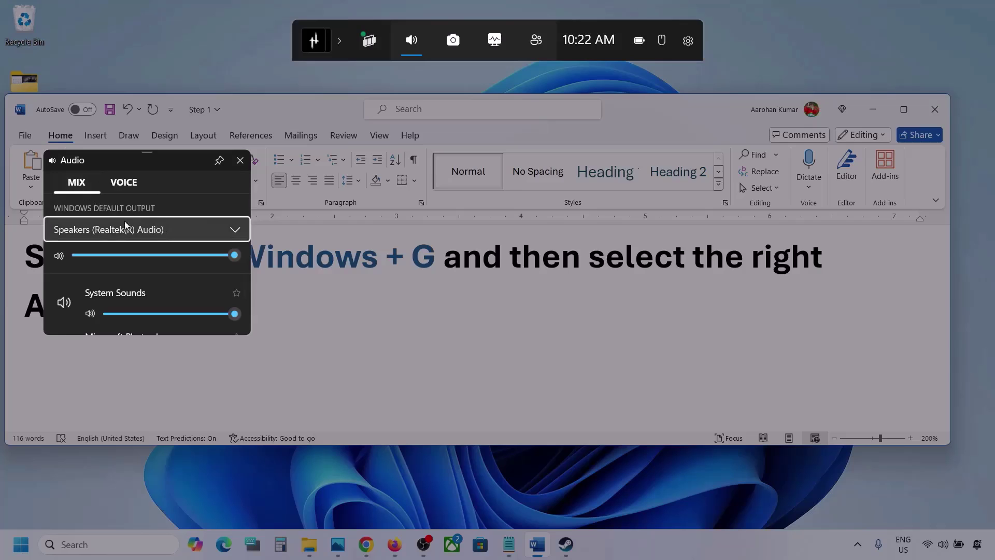
click(236, 230)
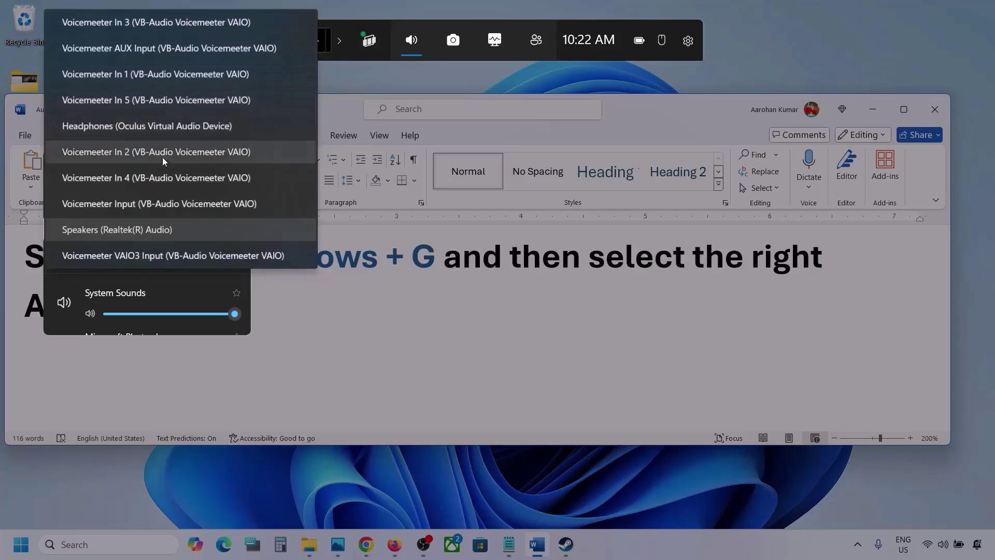
click(155, 230)
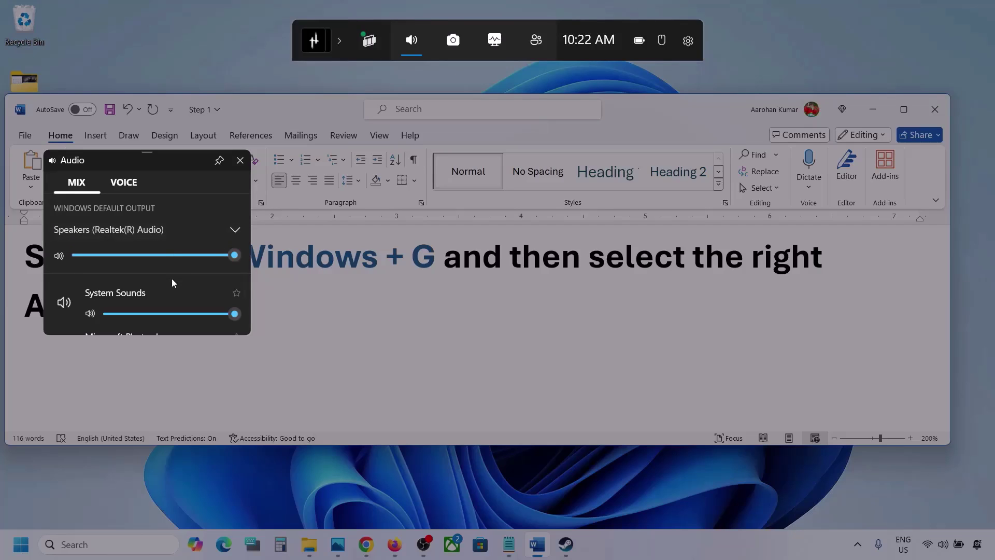
Check app volumes, leaving Microsoft Photos Legacy and Firefox at 100.
scroll(172, 291, down, 1)
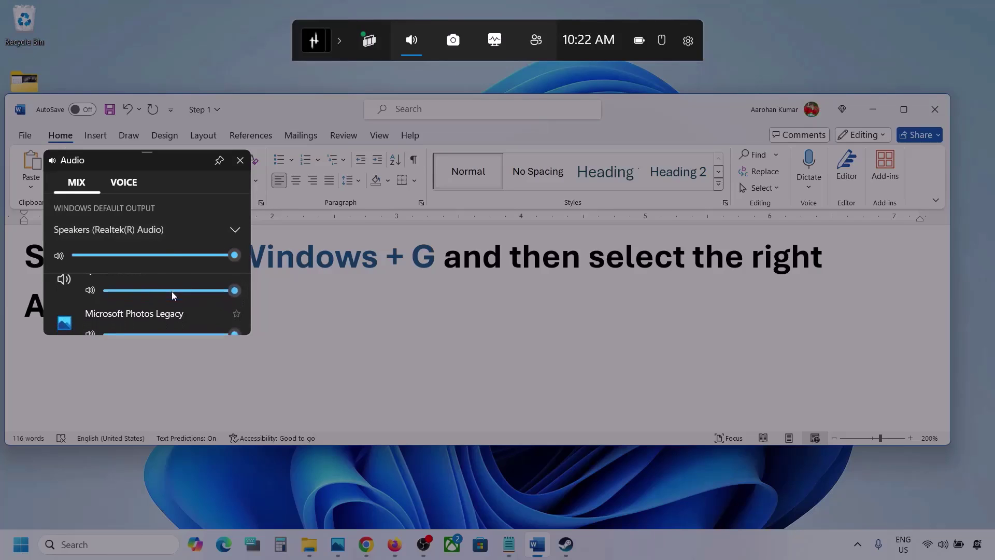
drag(161, 337, 158, 456)
scroll(151, 359, up, 1)
scroll(151, 359, down, 1)
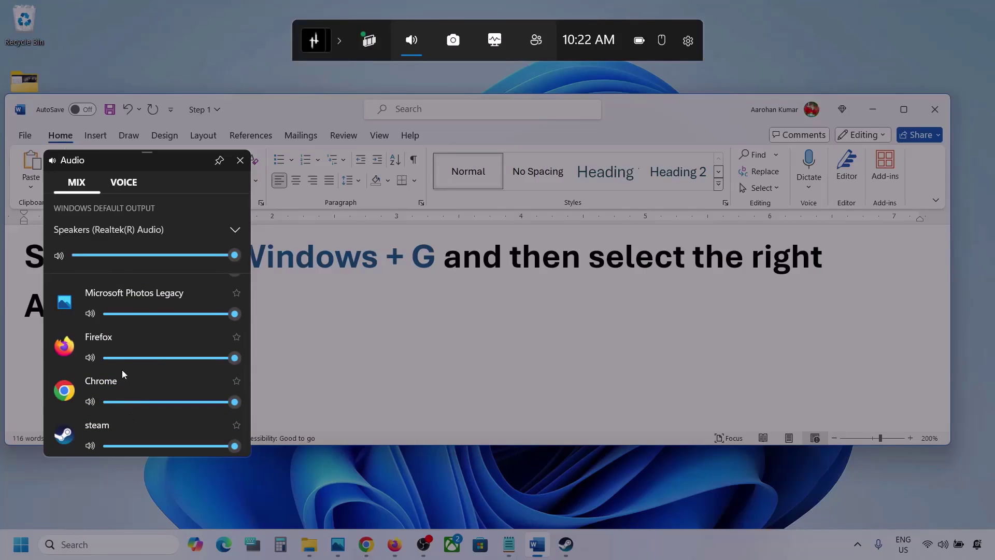
scroll(122, 369, up, 1)
mouse_move(237, 360)
mouse_down()
mouse_move(157, 362)
mouse_move(244, 358)
mouse_up()
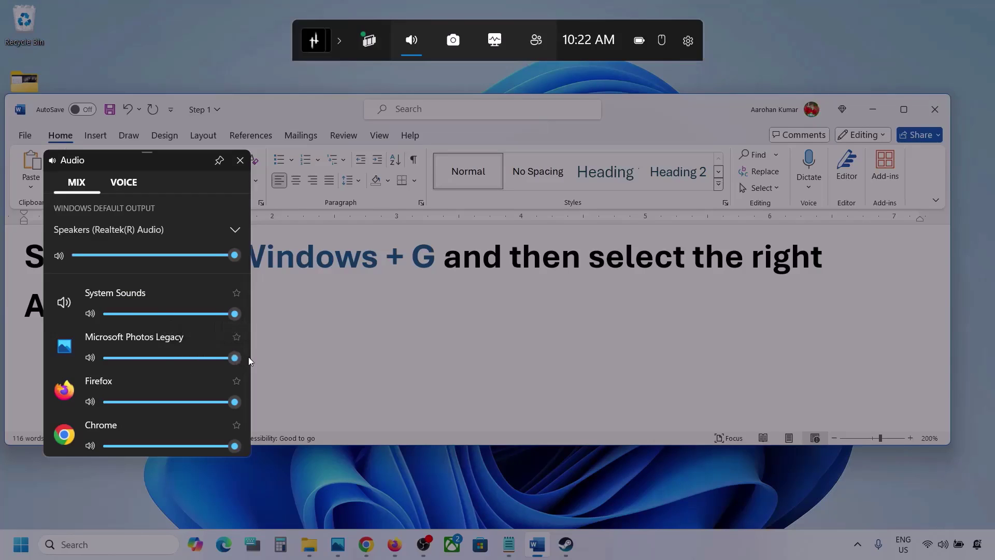
scroll(183, 374, down, 1)
mouse_move(236, 358)
mouse_down()
mouse_move(201, 361)
mouse_move(253, 364)
mouse_up()
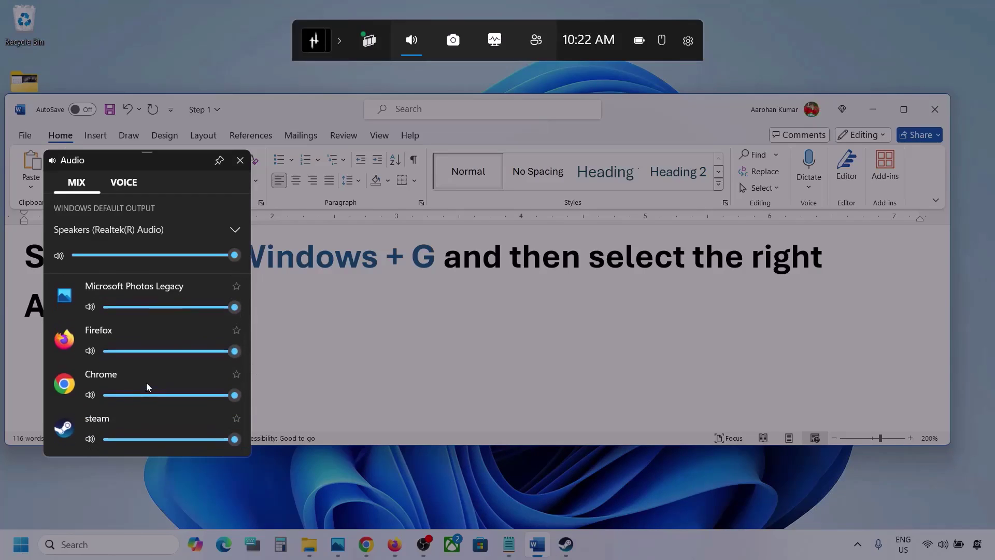
scroll(129, 406, up, 1)
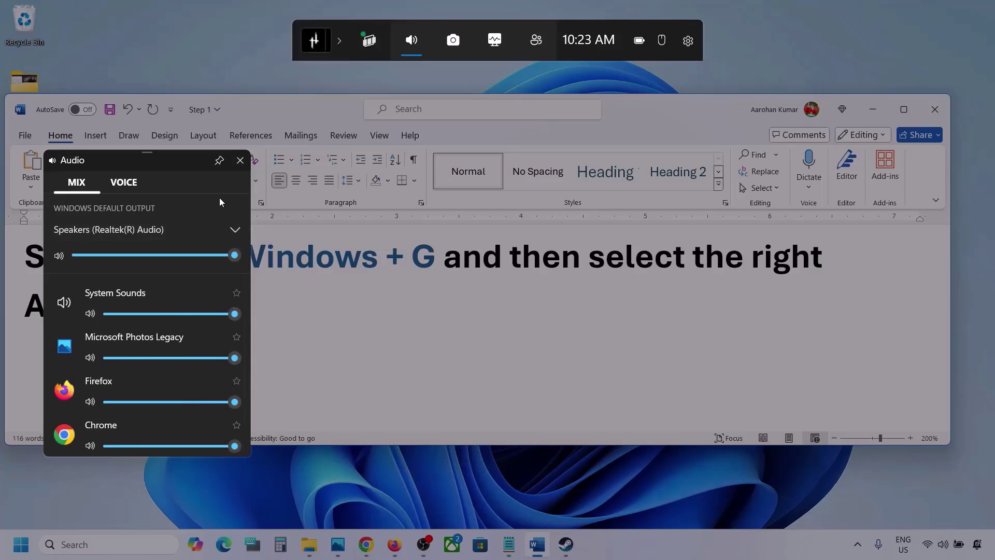
On the Voice tab, keep Microphone Array as the default input device.
click(123, 183)
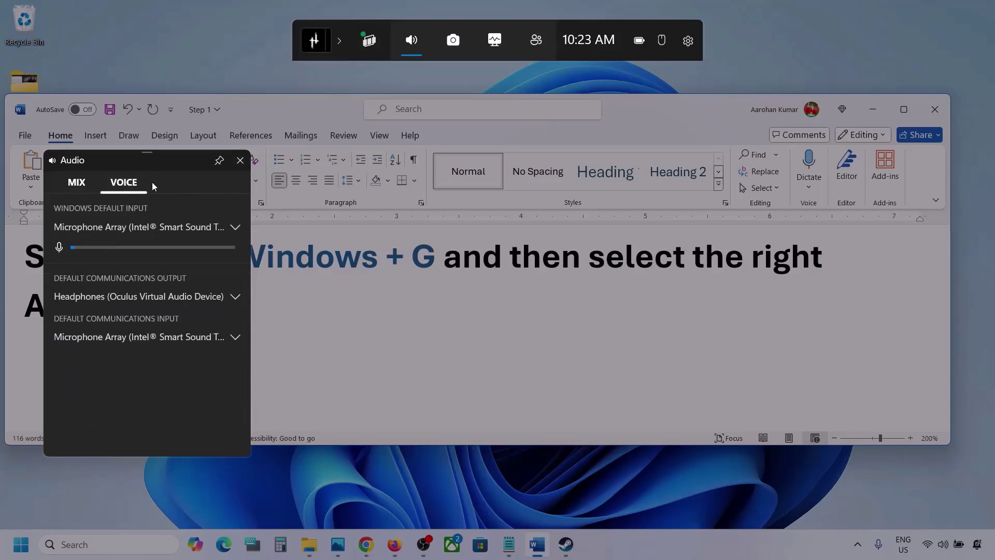
click(239, 226)
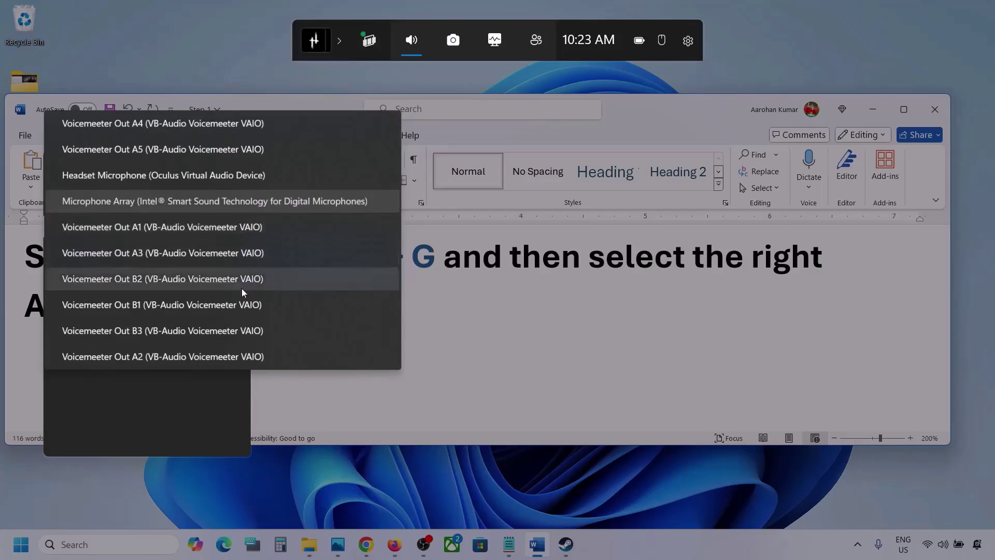
click(234, 203)
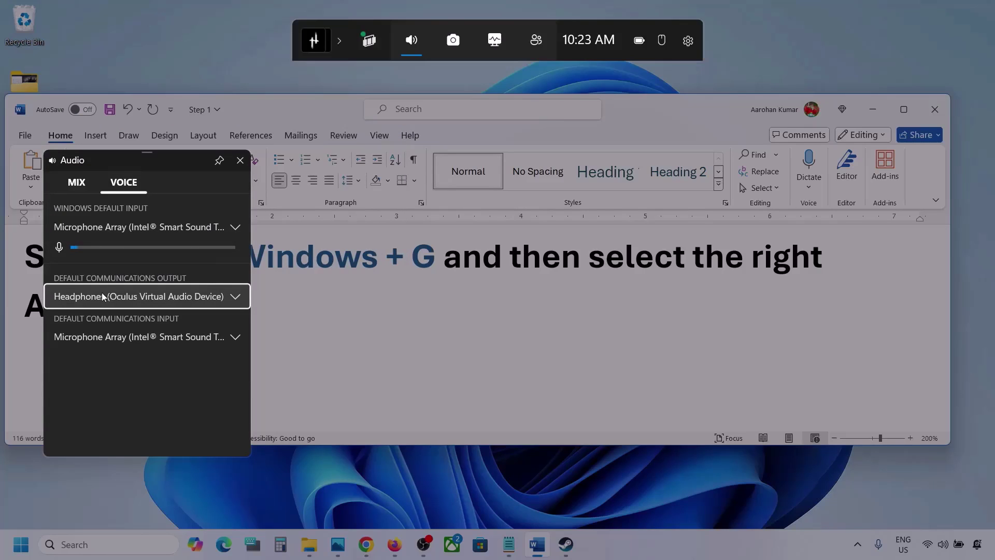
Set communications output to Speakers (Realtek(R) Audio) and communications input to Microphone Array, then close Game Bar.
click(236, 299)
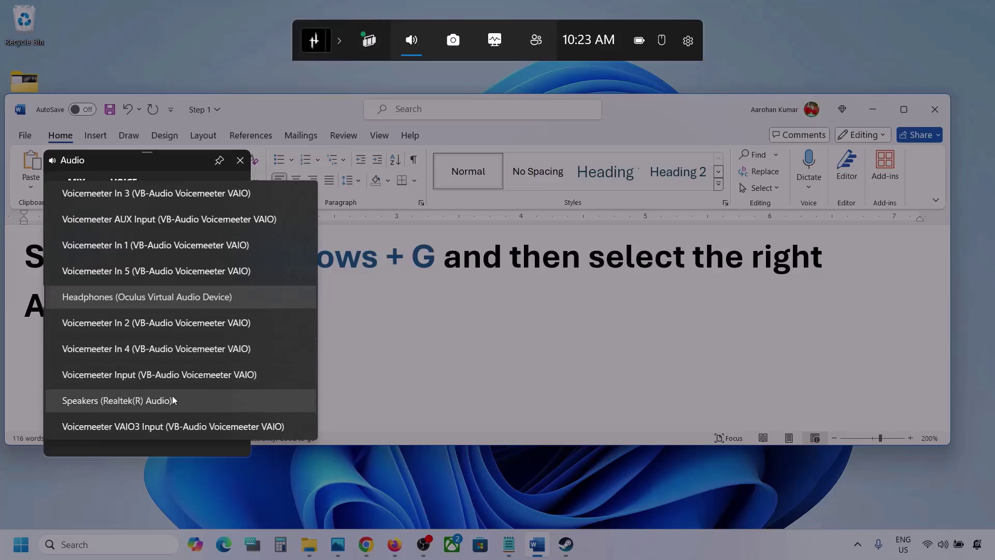
click(157, 400)
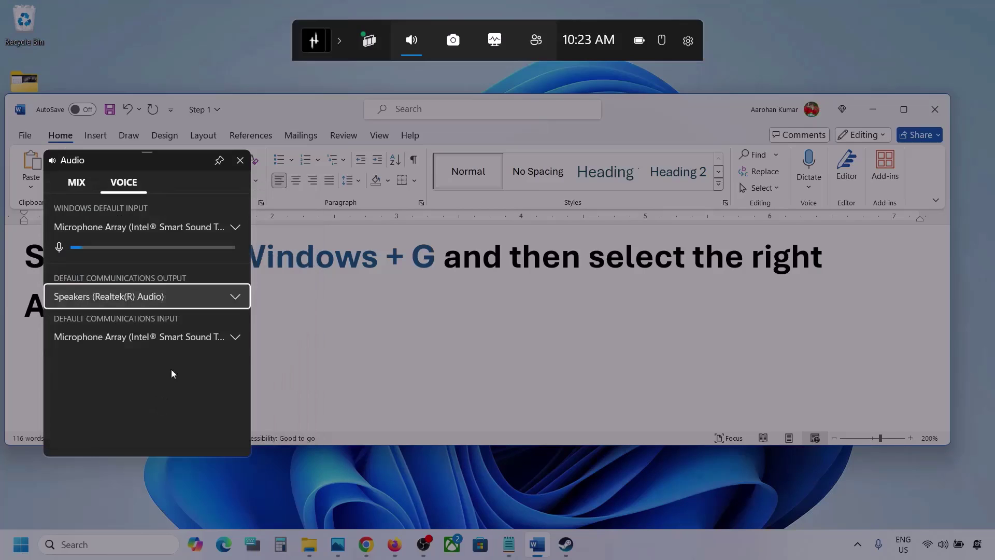
click(231, 337)
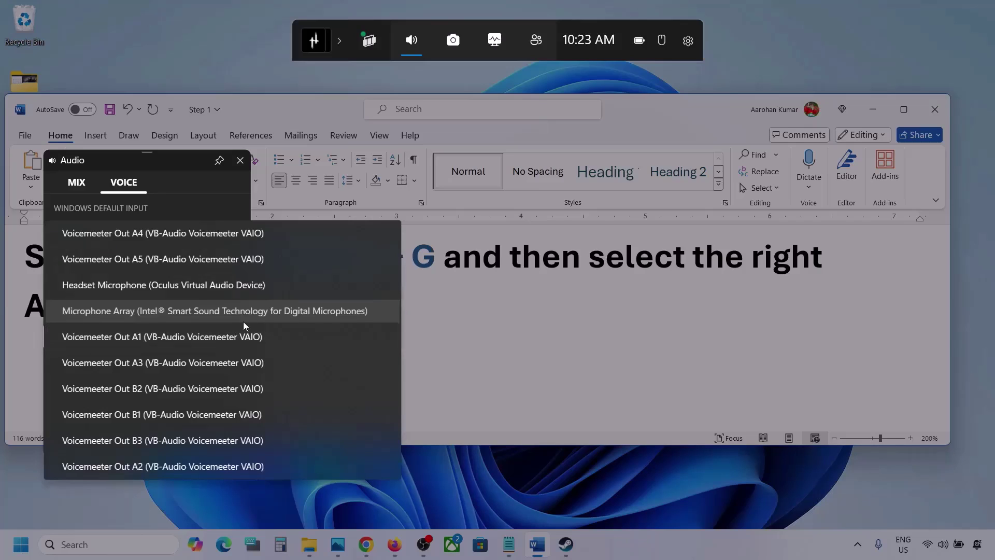
click(269, 310)
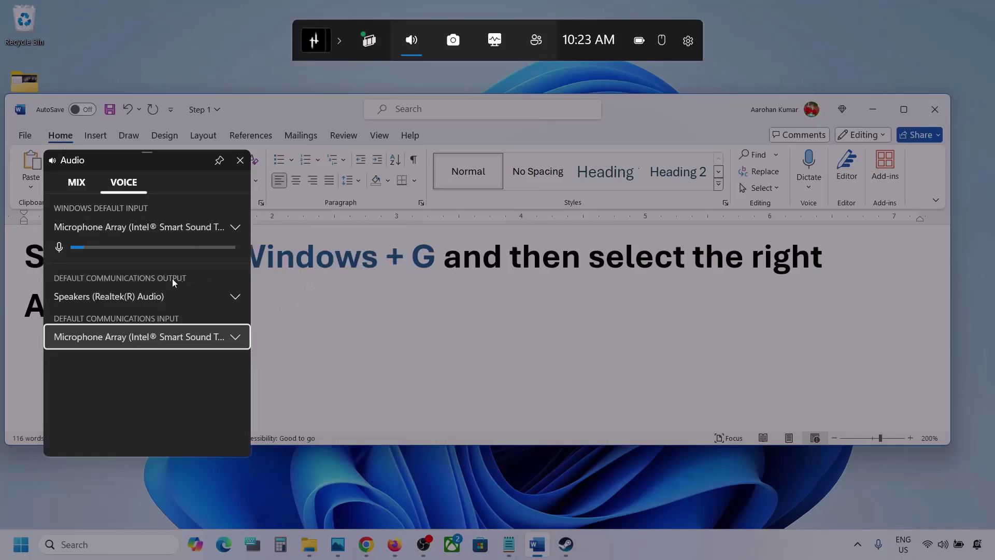
click(240, 162)
click(279, 317)
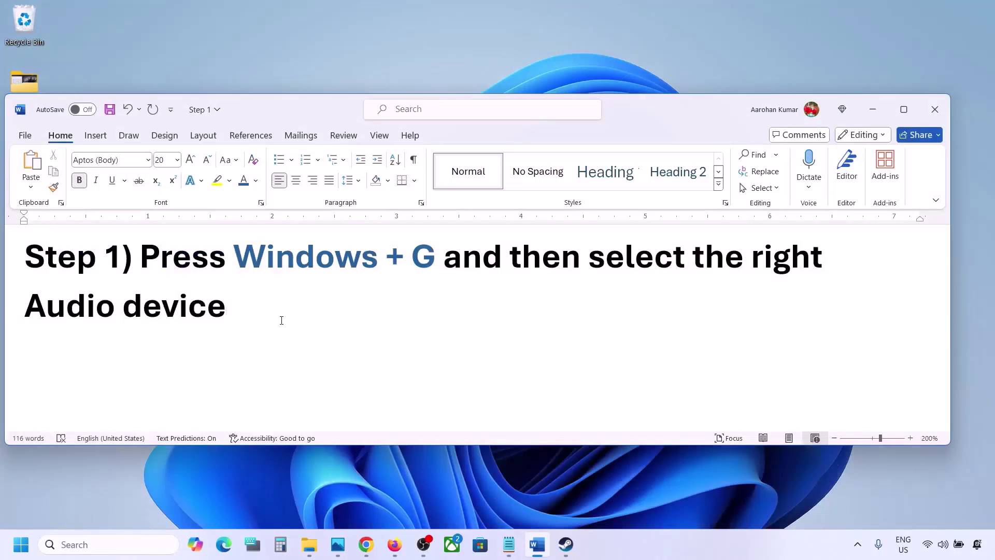
Scroll Word to Step 2, highlight 'Make sure volume is not mute', and minimize Word.
key(super)
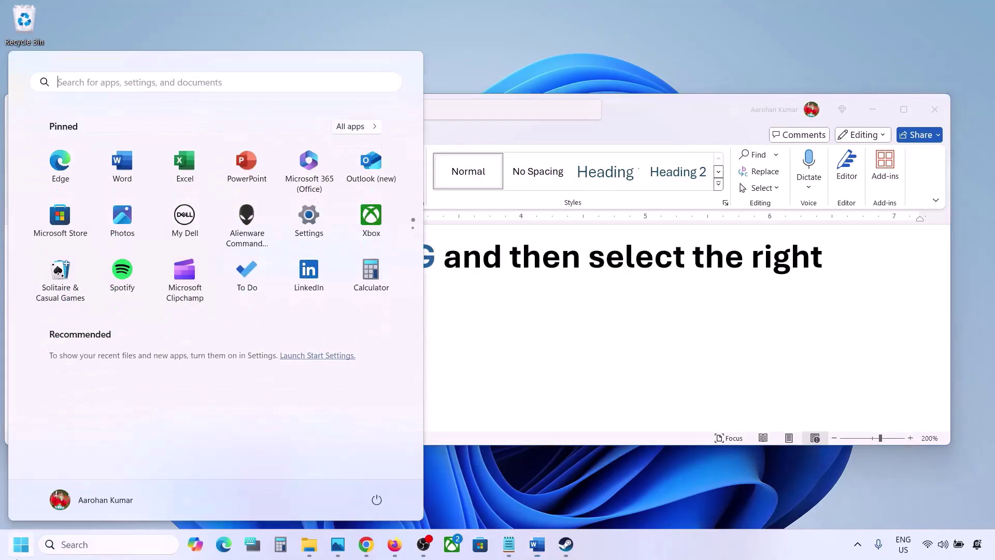
click(469, 409)
scroll(467, 406, down, 5)
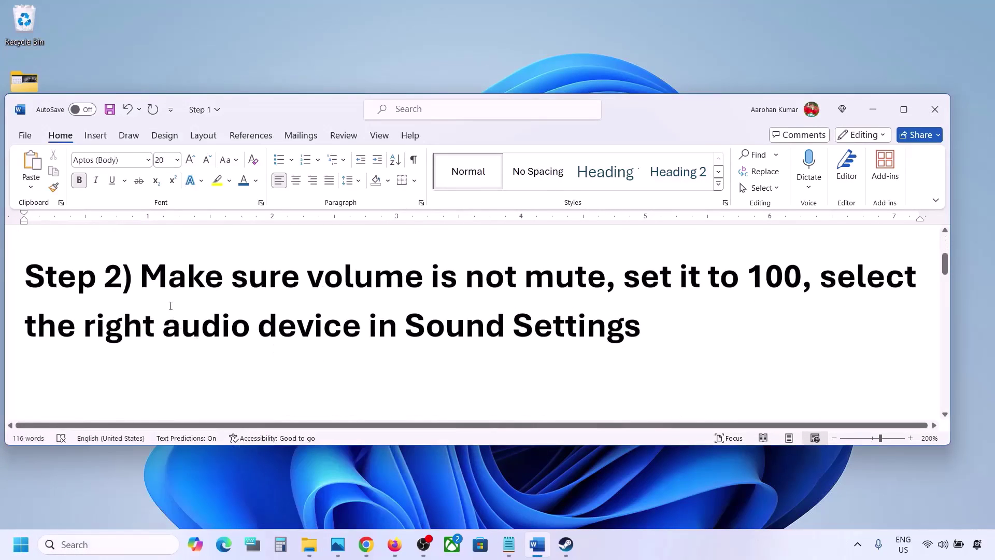
drag(154, 288, 605, 280)
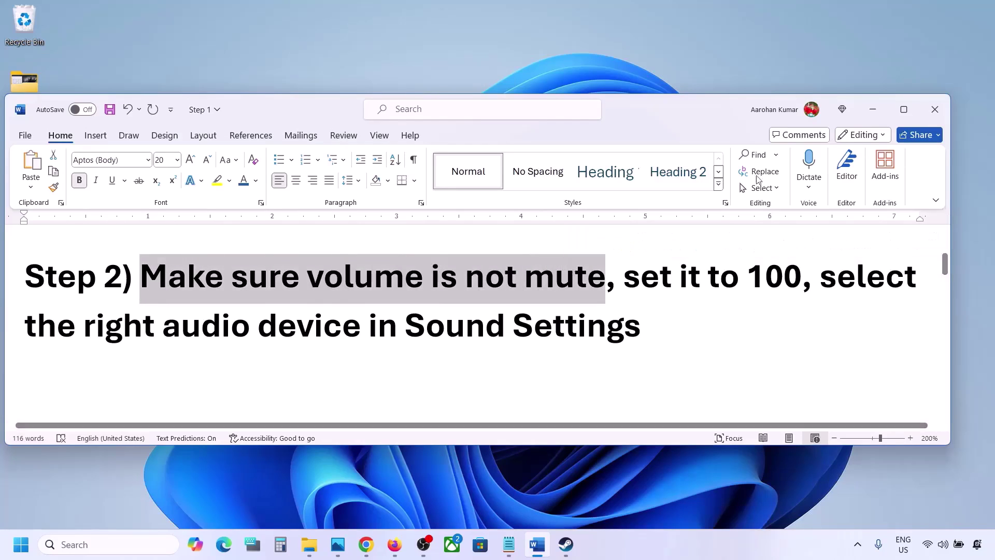
click(876, 108)
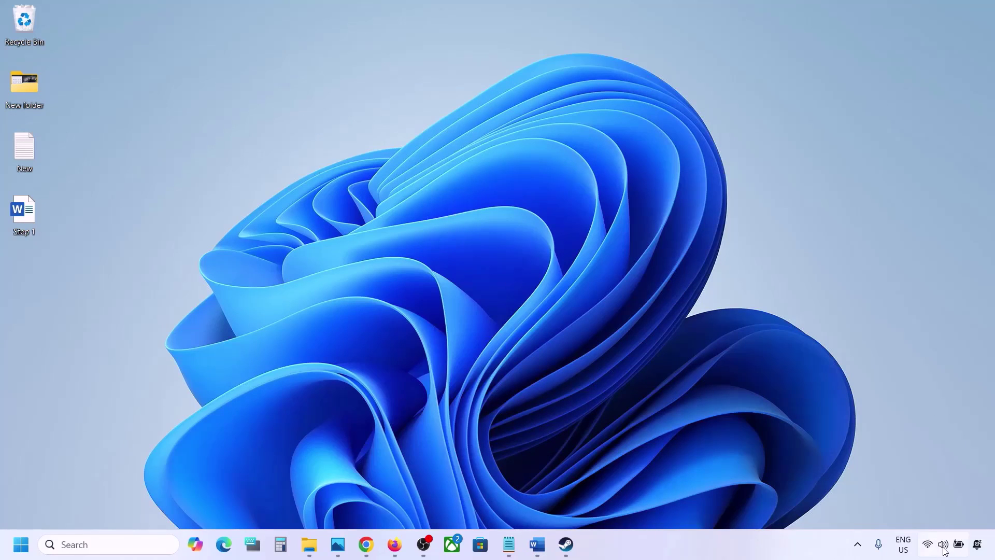
Open the Volume mixer from the tray speaker icon, confirm Steam at 100, and close it.
mouse_move(945, 551)
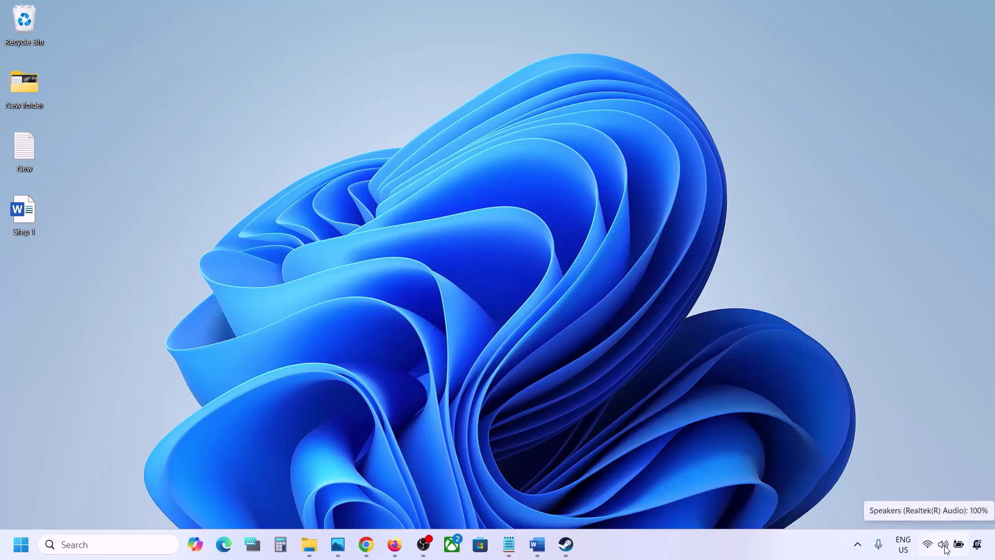
right_click(945, 551)
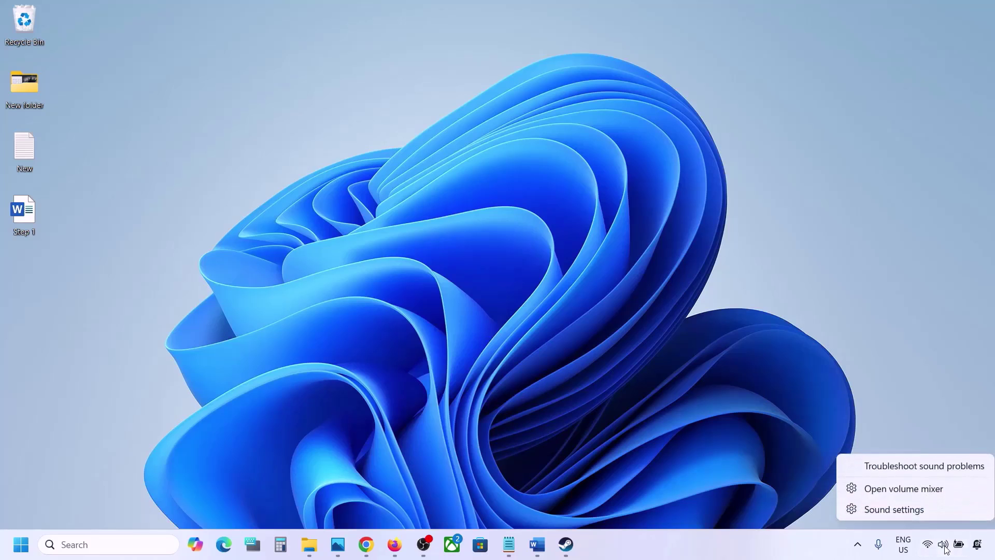
click(911, 492)
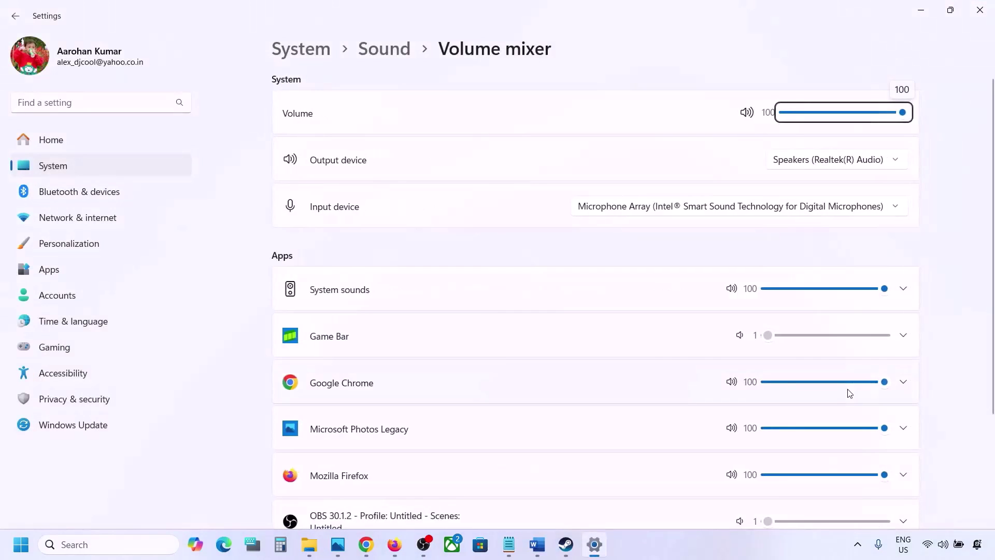
scroll(617, 369, down, 2)
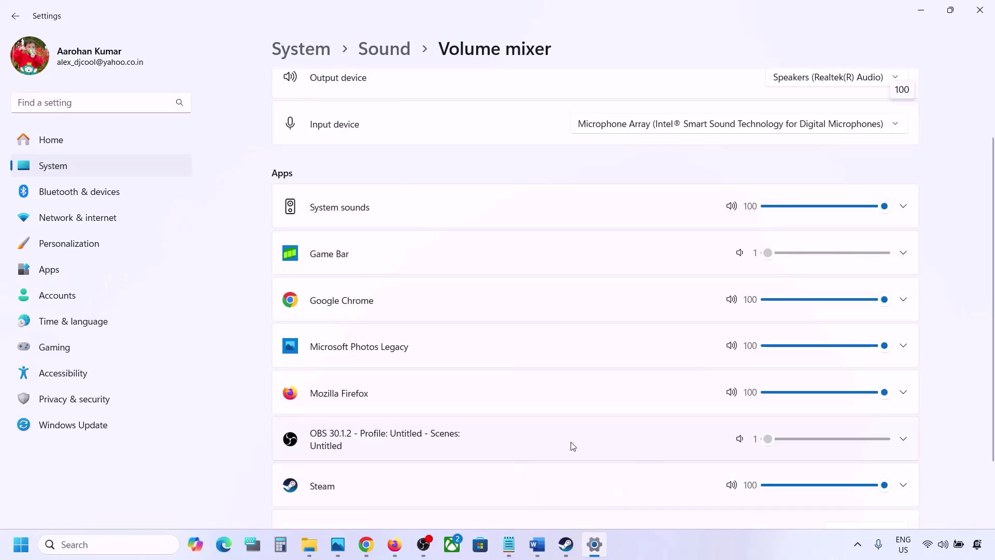
scroll(571, 447, down, 1)
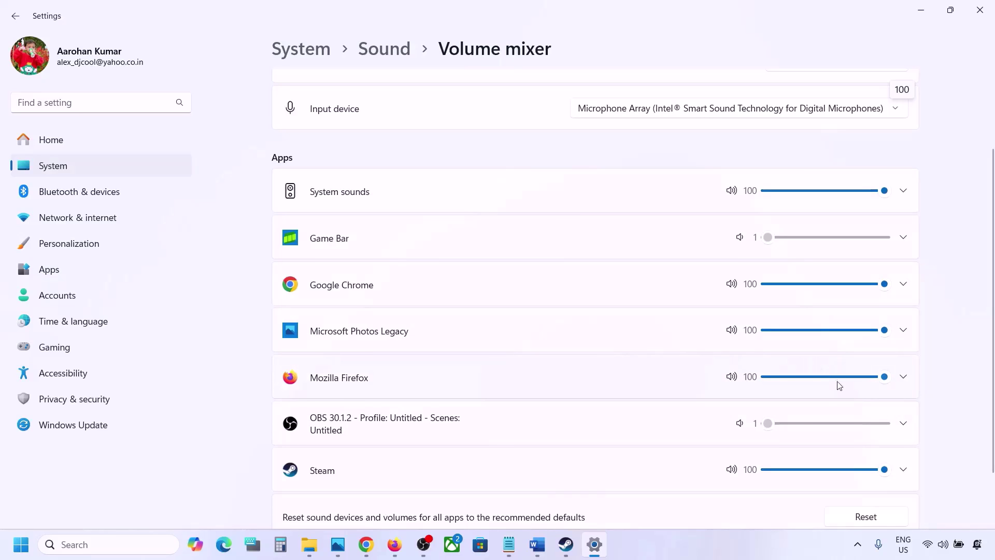
mouse_move(883, 469)
mouse_down()
mouse_move(832, 470)
mouse_move(887, 469)
mouse_up()
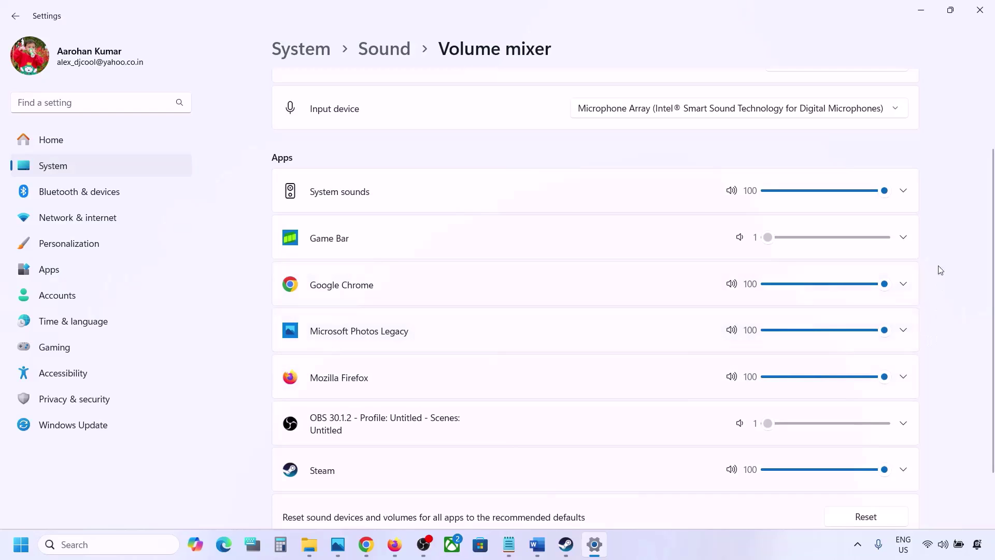
click(979, 10)
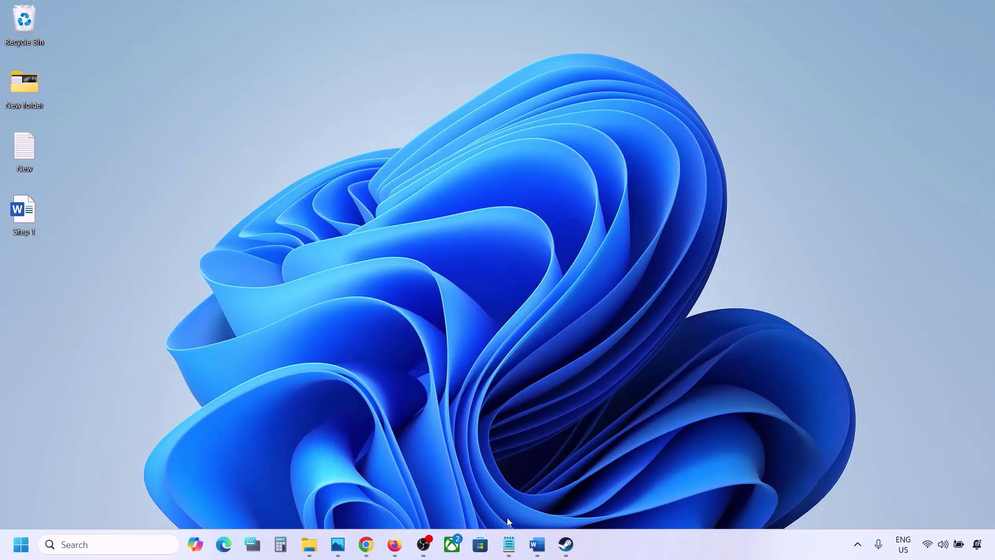
Highlight Word's phrase about choosing the audio device, then open Sound settings from the tray speaker icon.
click(536, 544)
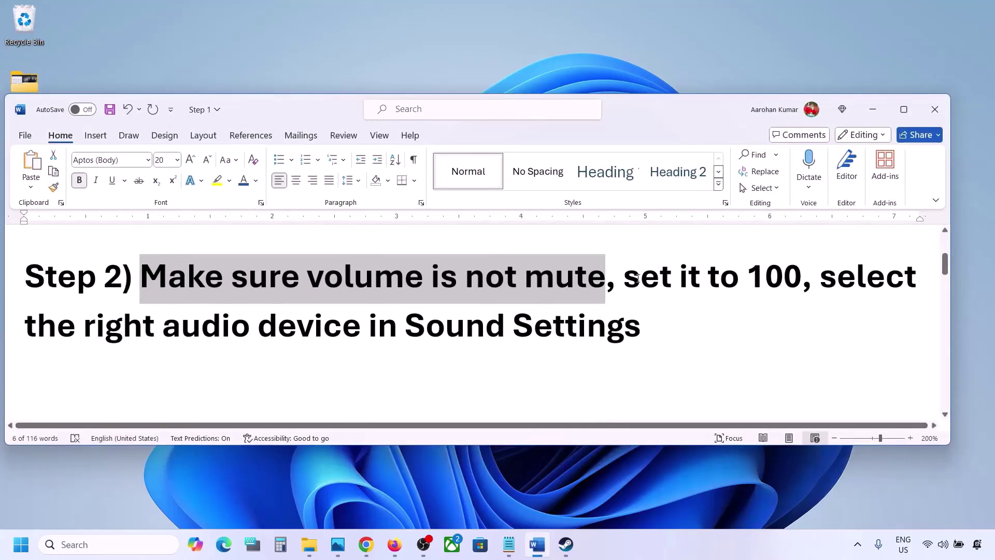
drag(83, 337, 641, 337)
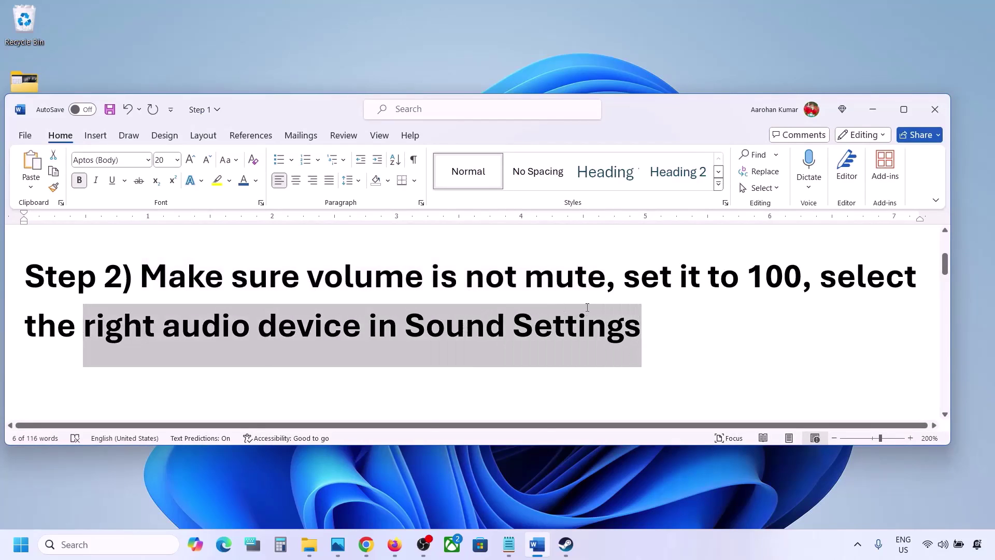
right_click(942, 545)
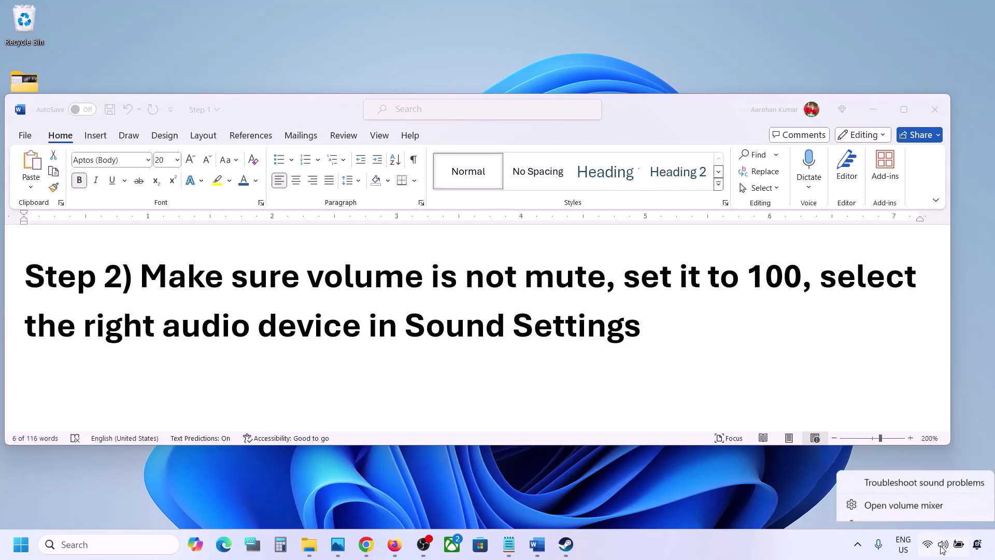
click(893, 509)
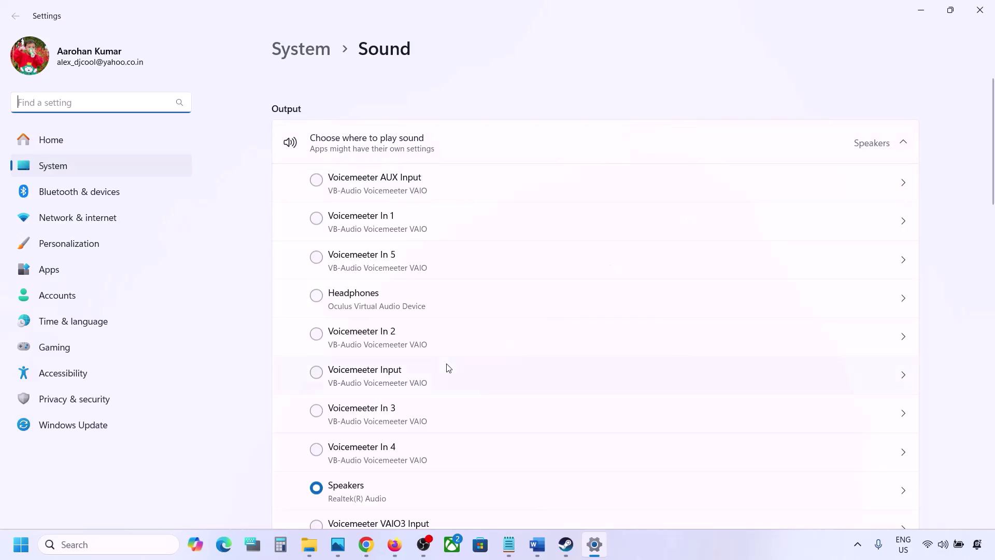
Select Speakers as output and confirm Microphone Array input, both volumes at 100.
scroll(446, 368, down, 2)
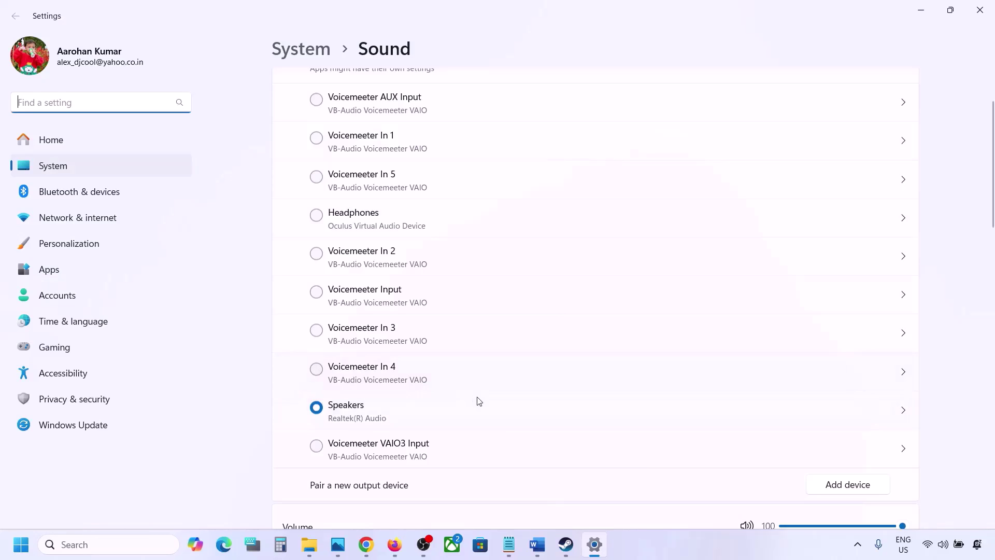
click(362, 413)
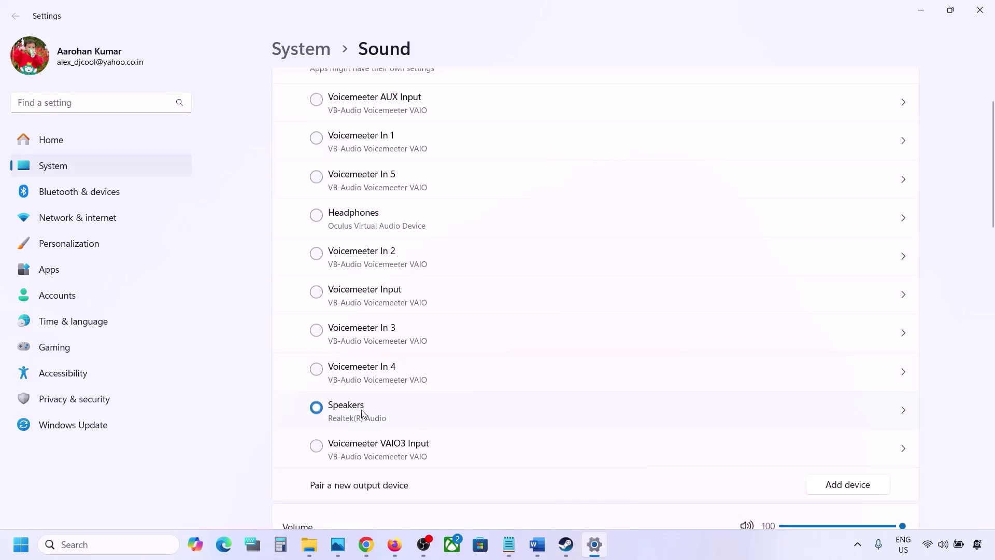
scroll(380, 414, down, 5)
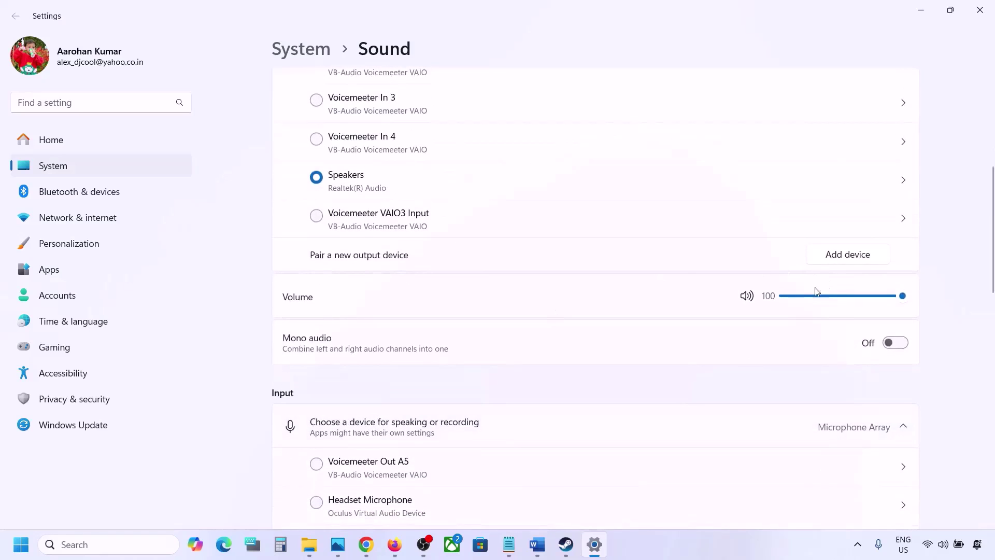
scroll(660, 372, down, 4)
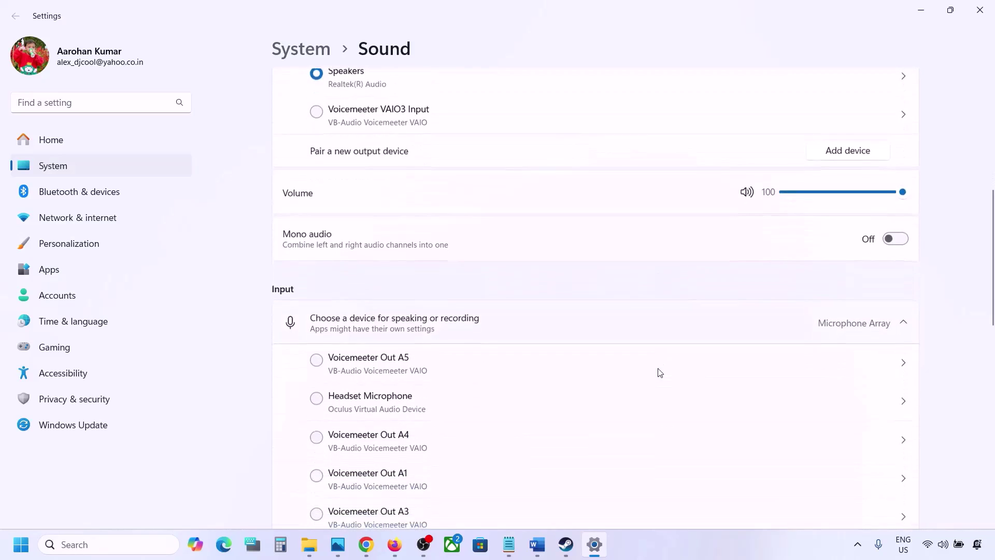
scroll(660, 372, down, 2)
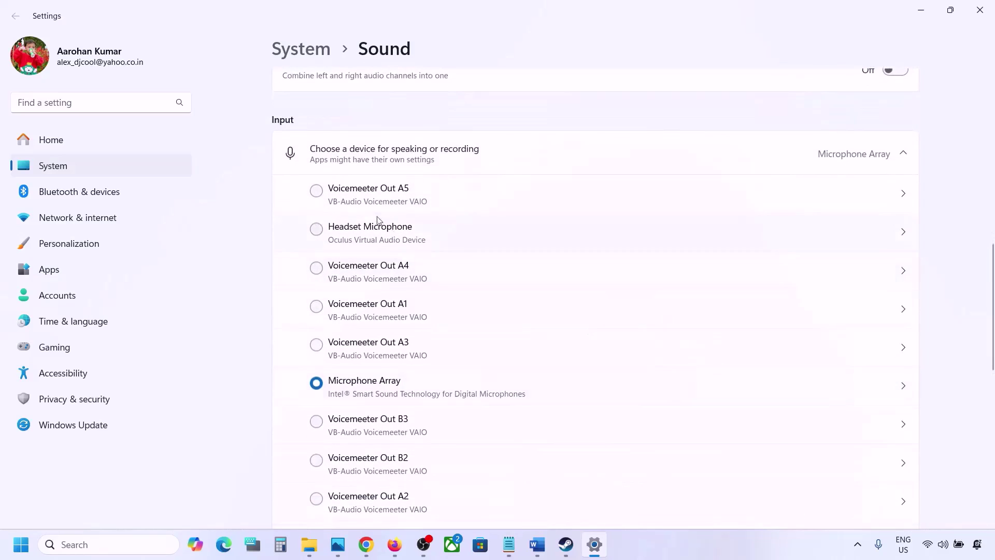
scroll(402, 434, down, 1)
scroll(506, 376, down, 1)
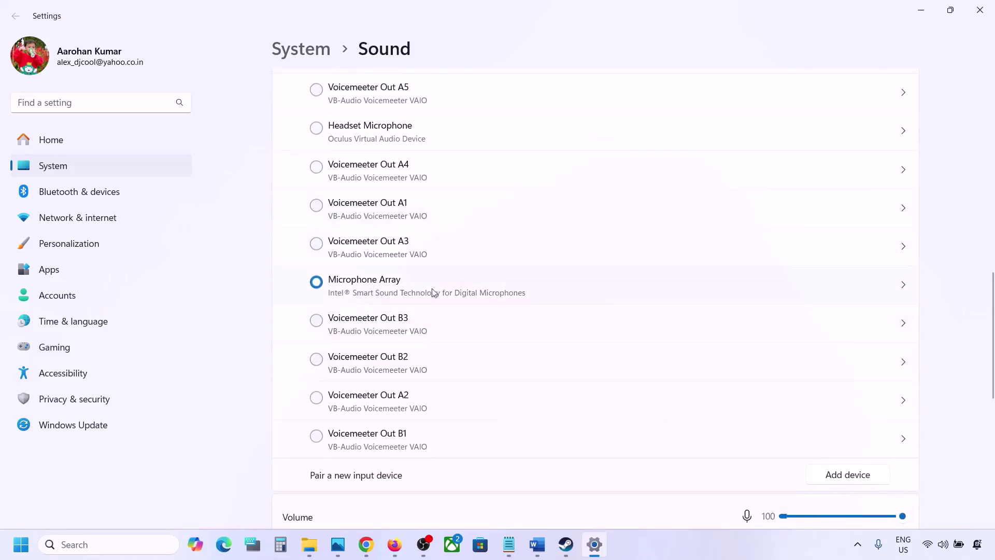
scroll(444, 300, down, 3)
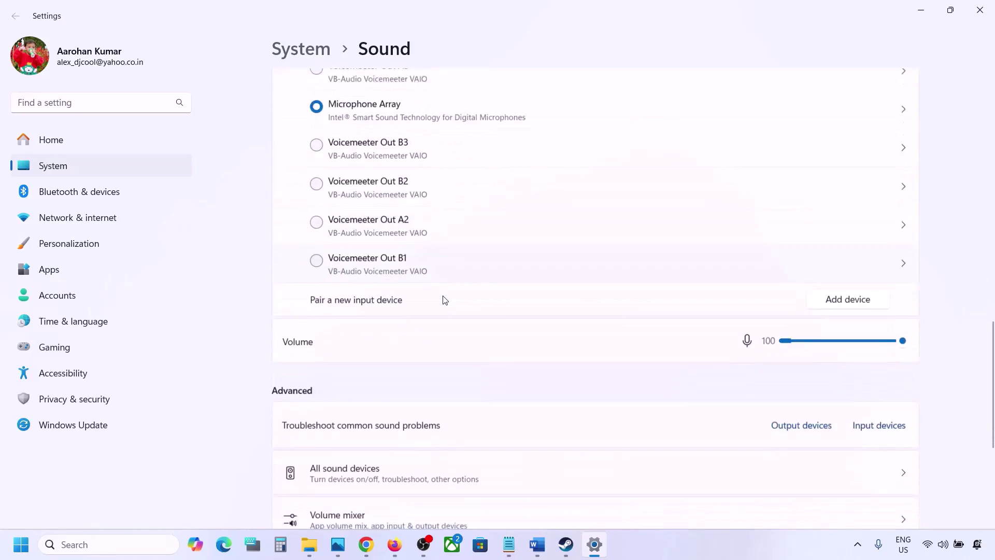
scroll(443, 248, up, 3)
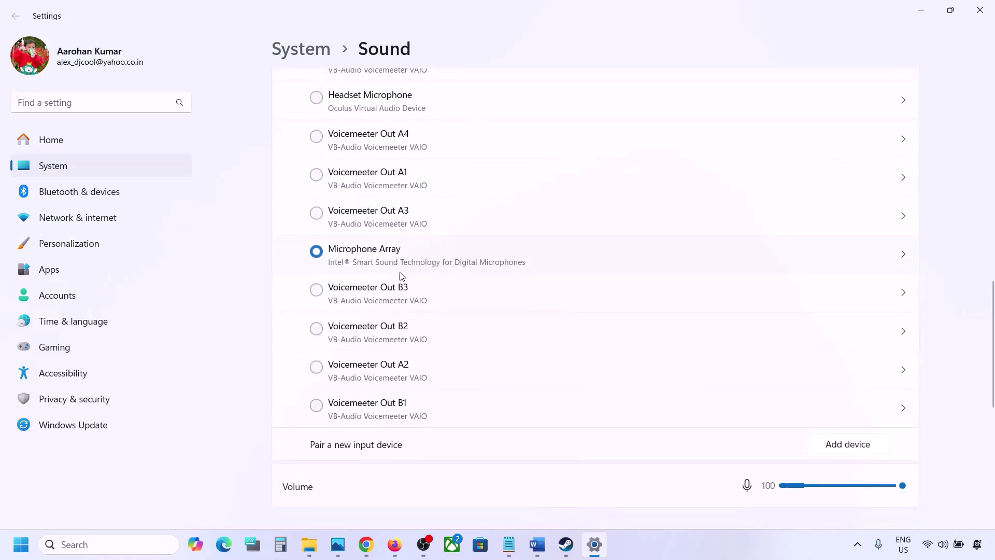
scroll(401, 358, down, 3)
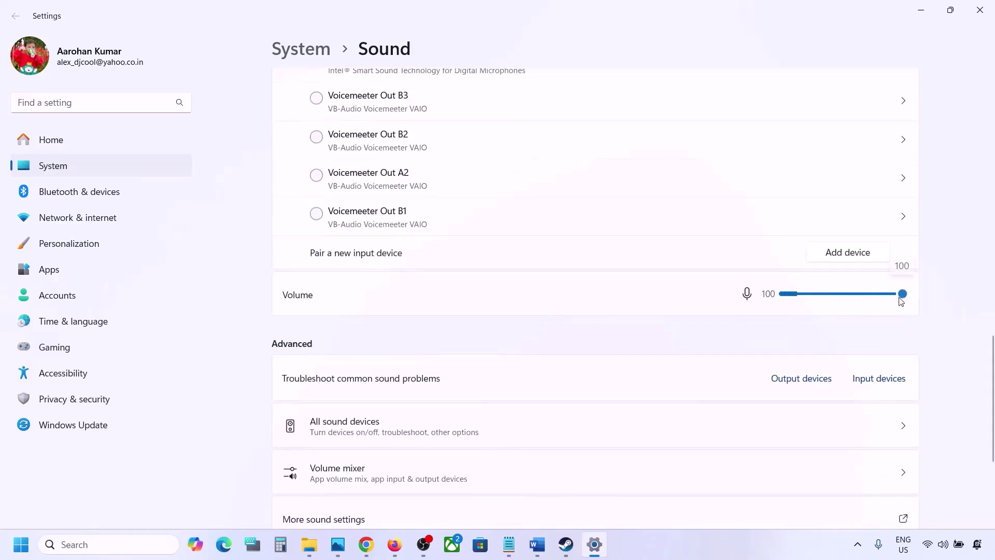
scroll(655, 353, down, 1)
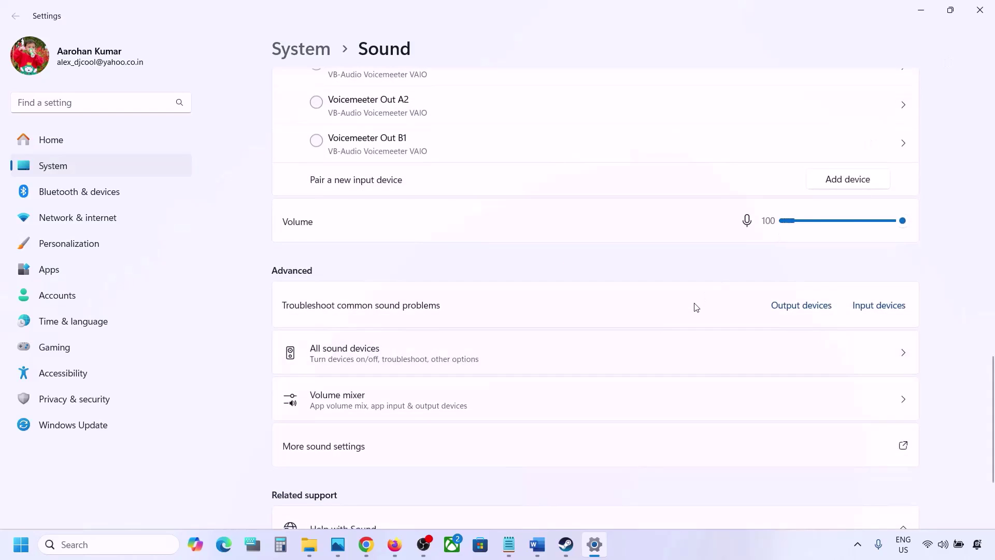
scroll(694, 306, down, 2)
Close Settings and highlight Step 3's 'Restart the game' and 'Restart PC' notes in Word.
click(979, 10)
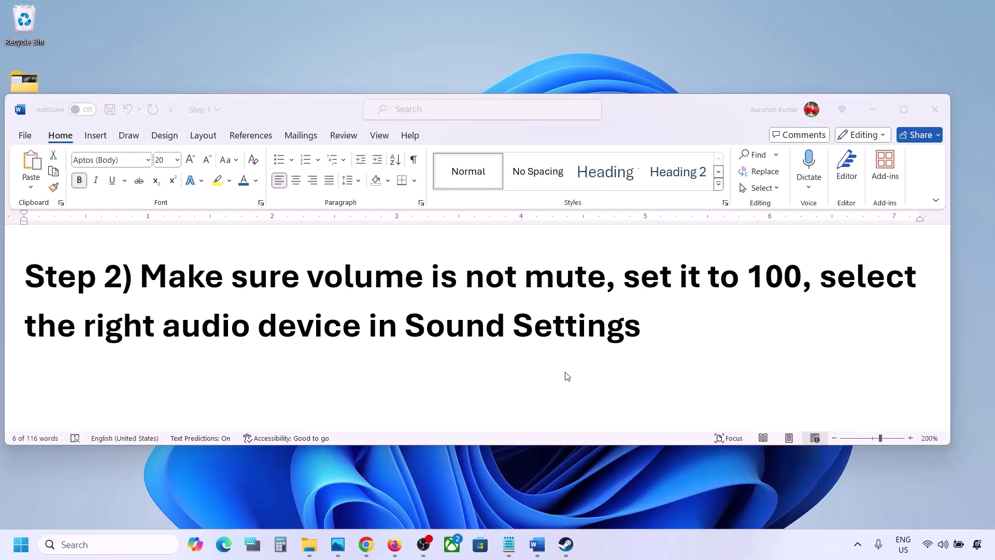
scroll(461, 361, down, 2)
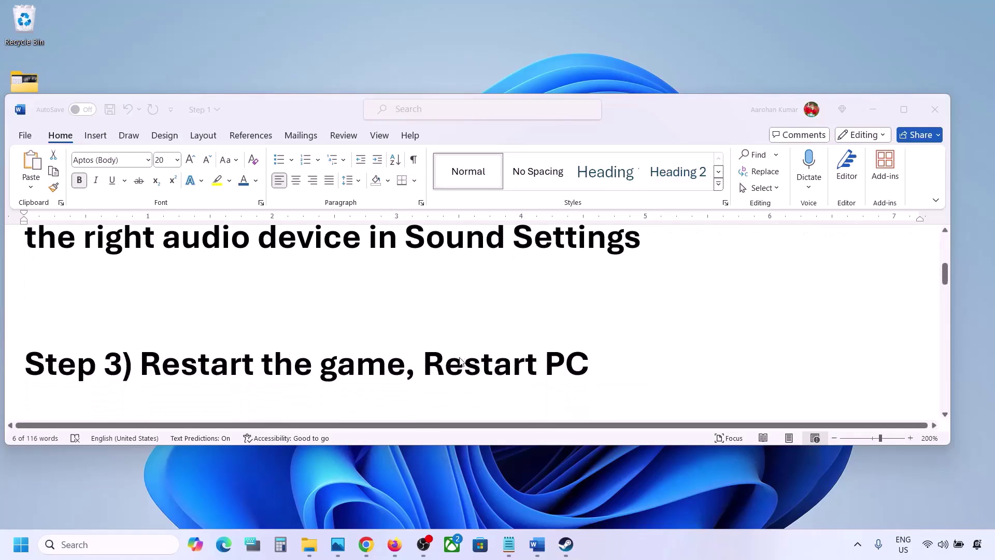
click(184, 351)
double_click(184, 351)
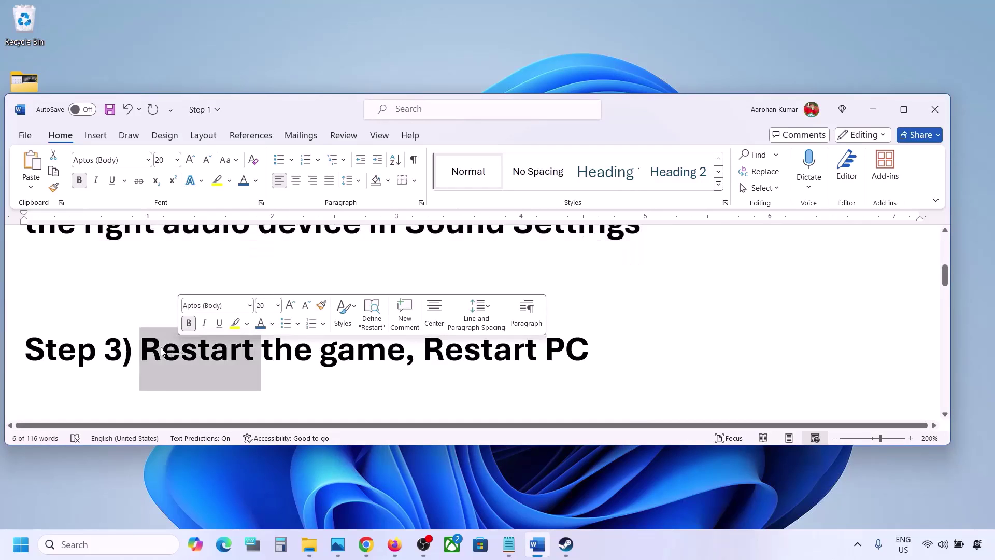
click(282, 347)
drag(145, 344, 330, 337)
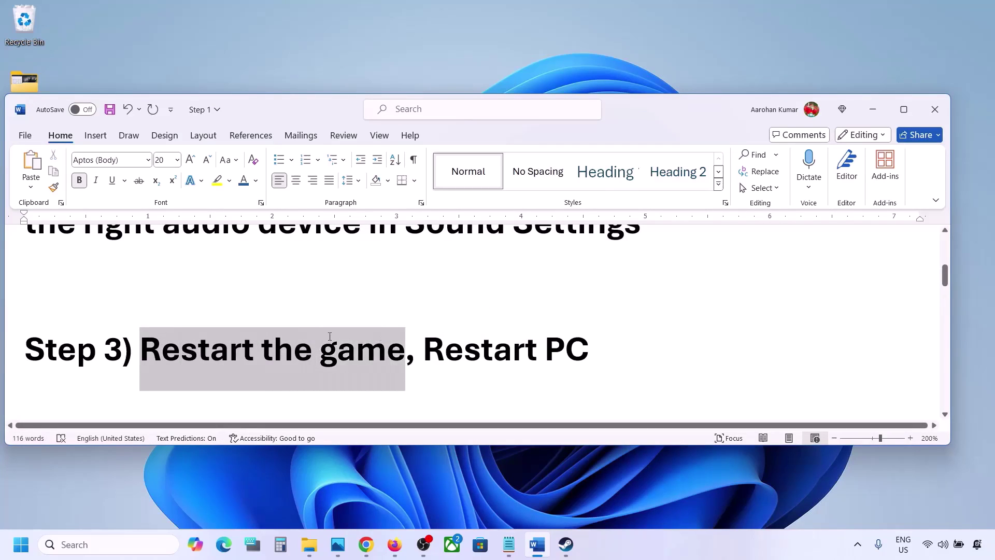
drag(423, 345, 588, 342)
Highlight the Step 4 note about setting a 48/44k Hz sample rate in the sound control panel.
scroll(314, 339, down, 3)
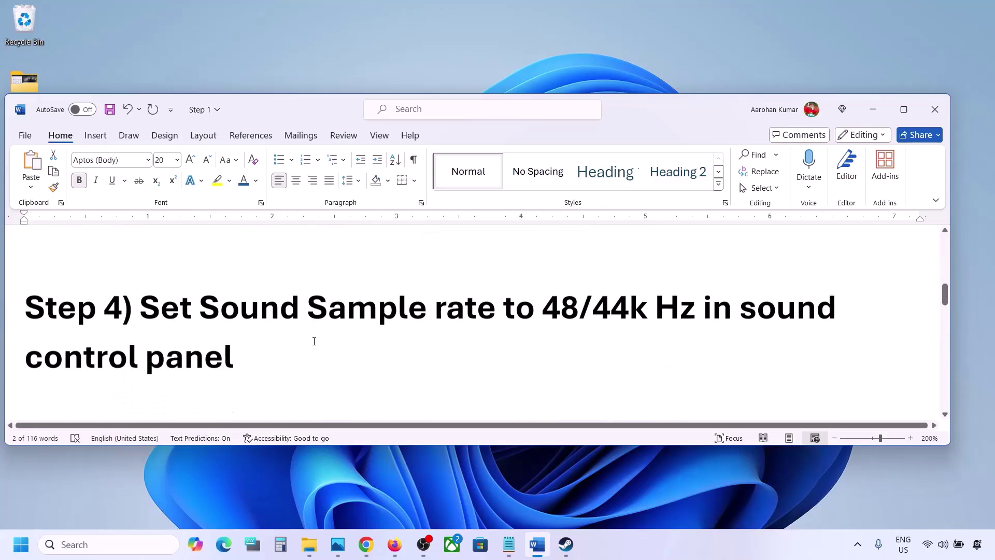
drag(145, 306, 635, 308)
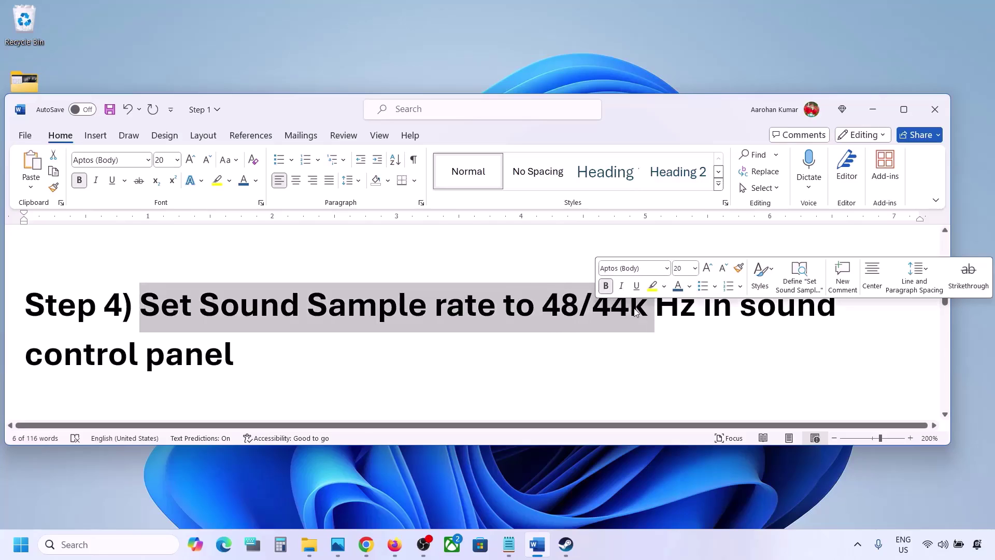
click(630, 306)
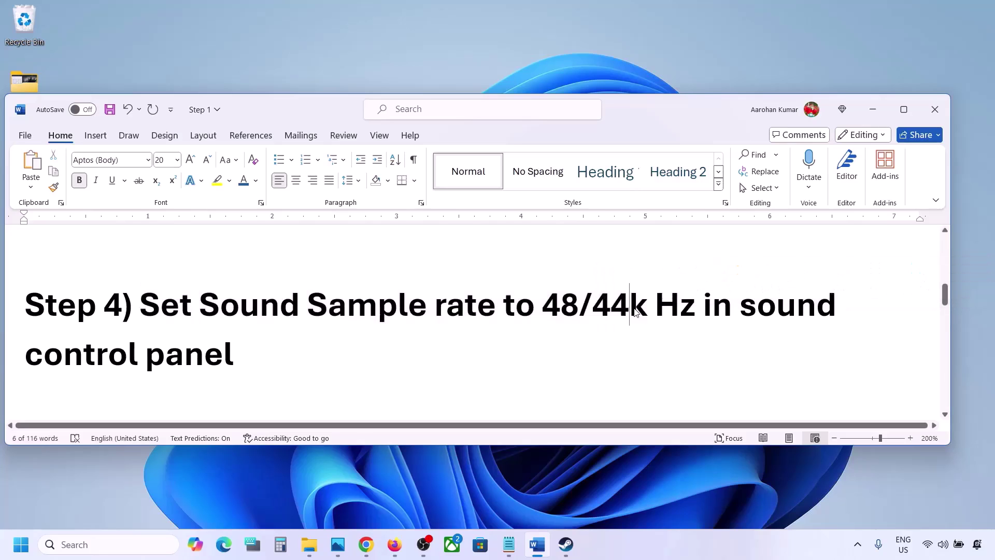
click(66, 544)
Search 'control' to launch Control Panel and open Hardware and Sound > Sound, centring the dialog.
text(control)
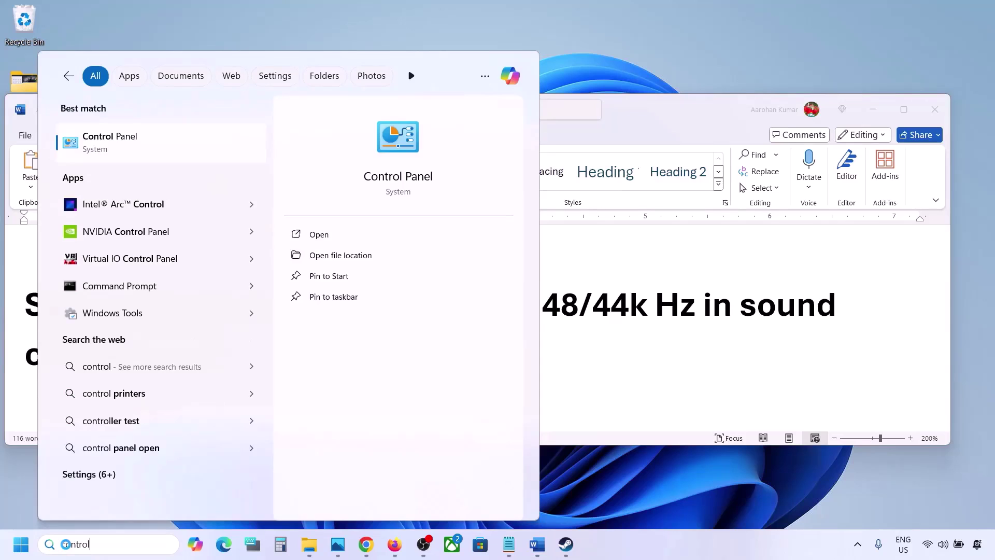
key(Return)
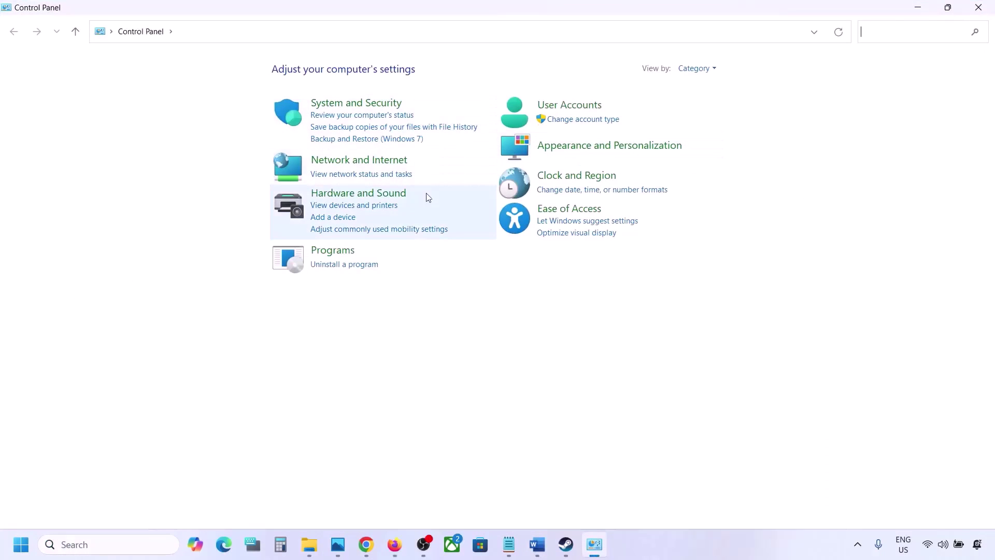
click(358, 194)
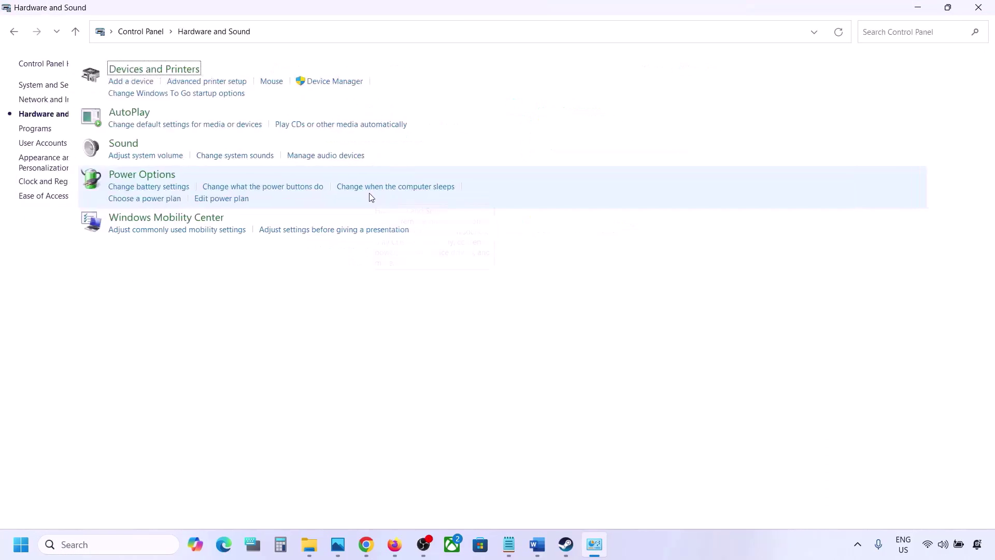
click(184, 144)
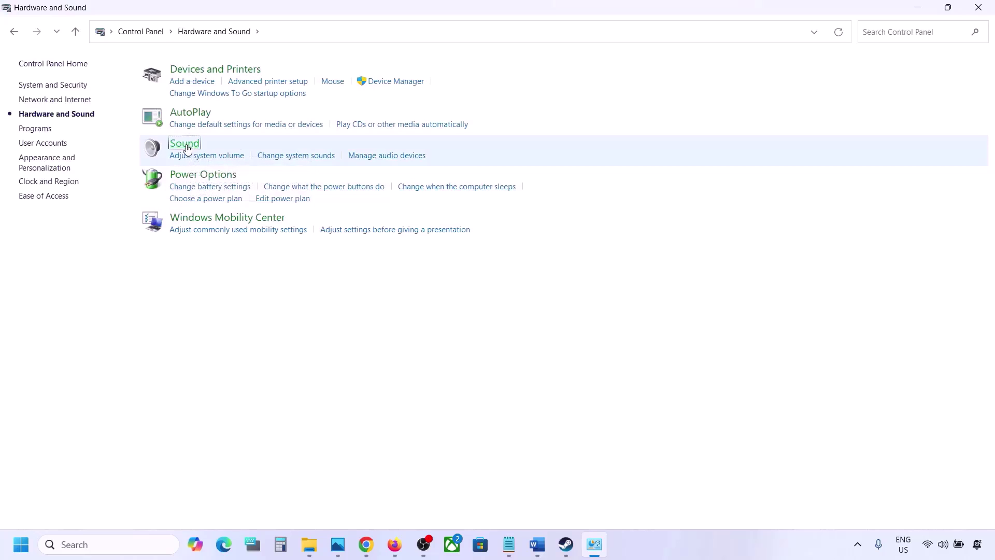
drag(207, 61, 448, 131)
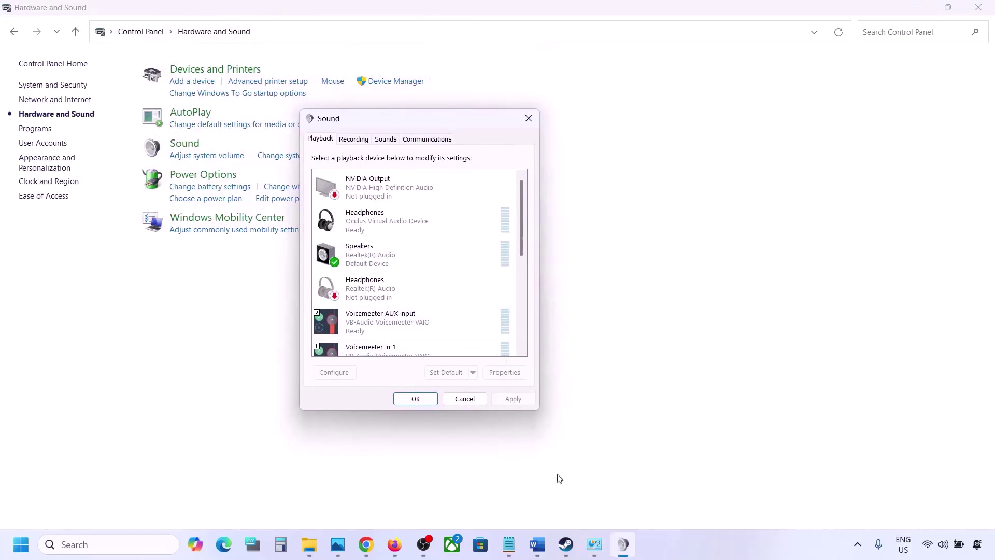
click(545, 543)
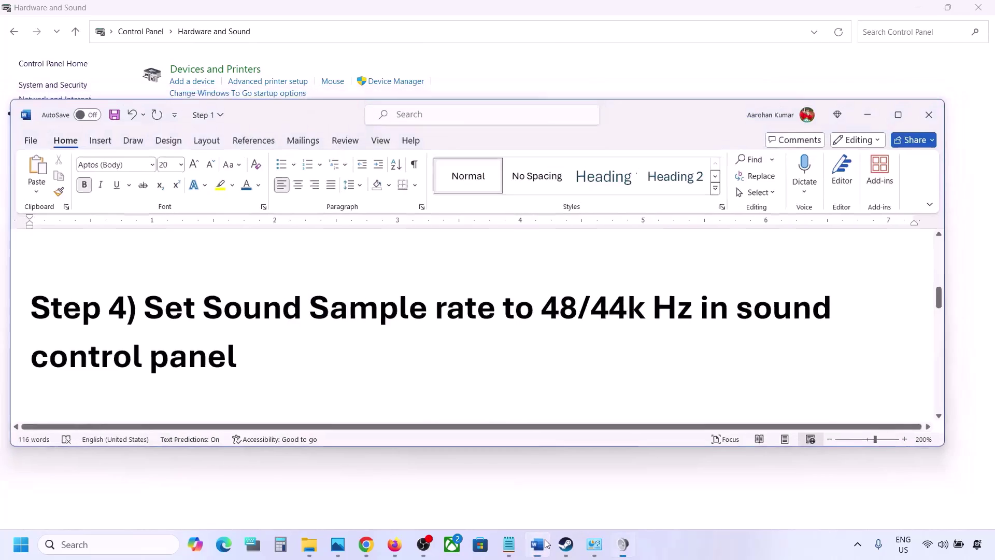
click(546, 543)
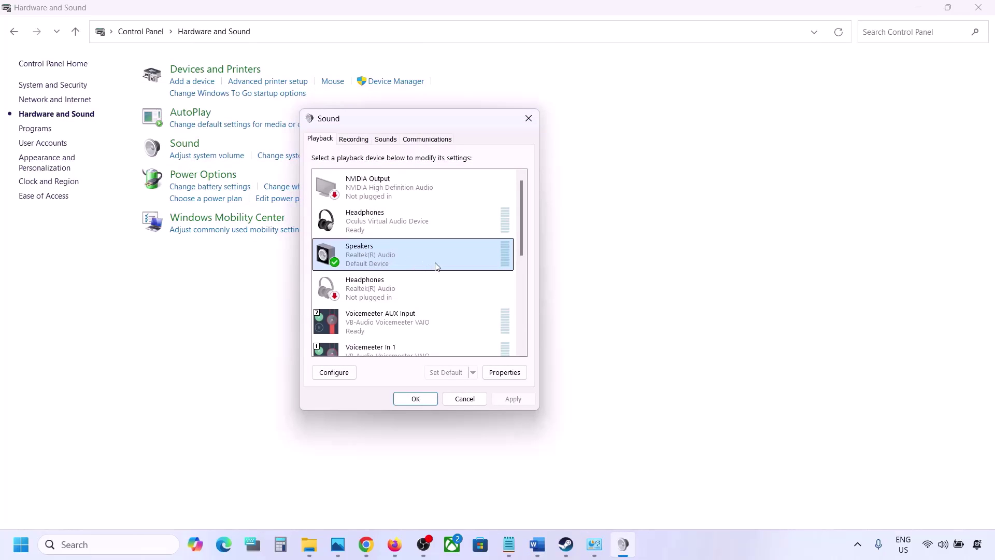
Open the Speakers properties' Advanced tab and compare the format list against Word's 48/44k note.
right_click(422, 260)
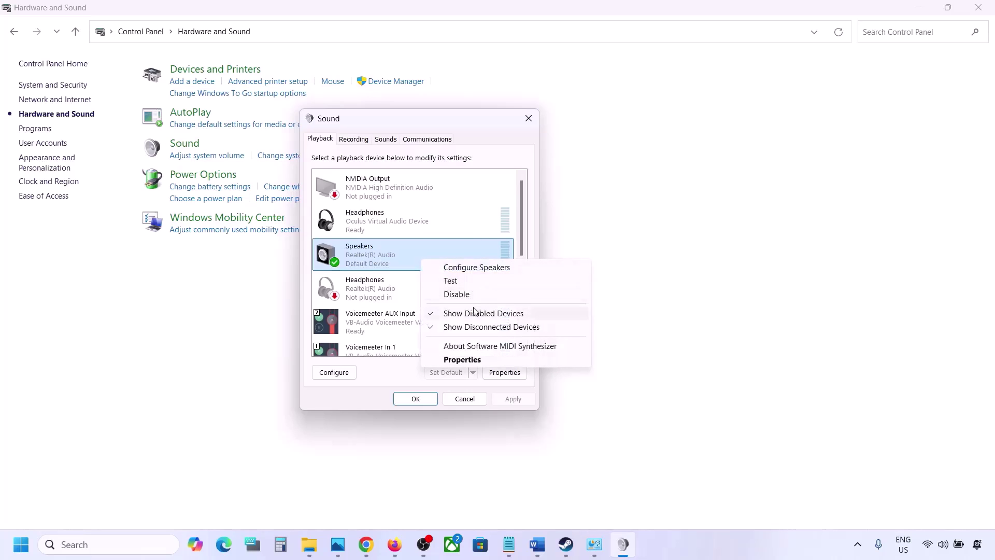
click(470, 360)
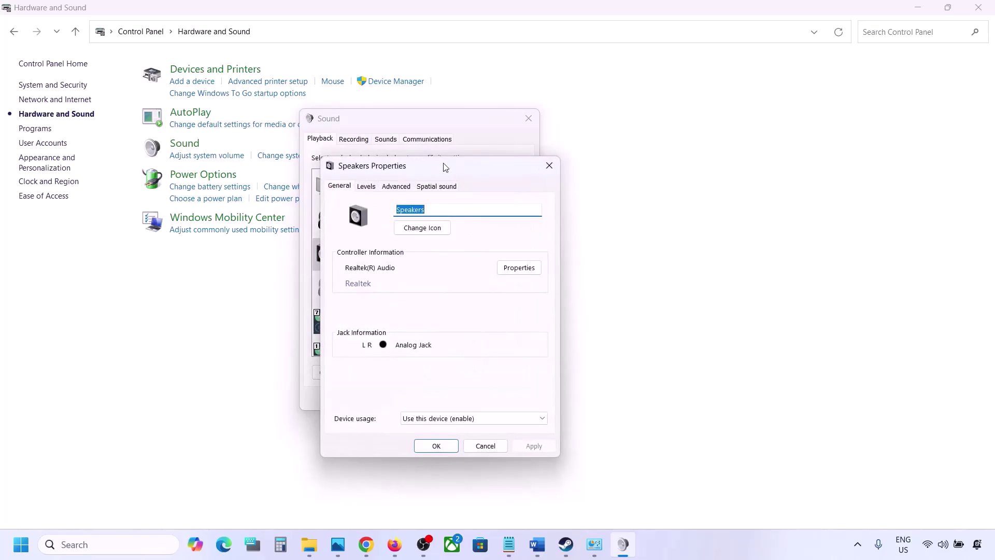
drag(444, 166, 498, 119)
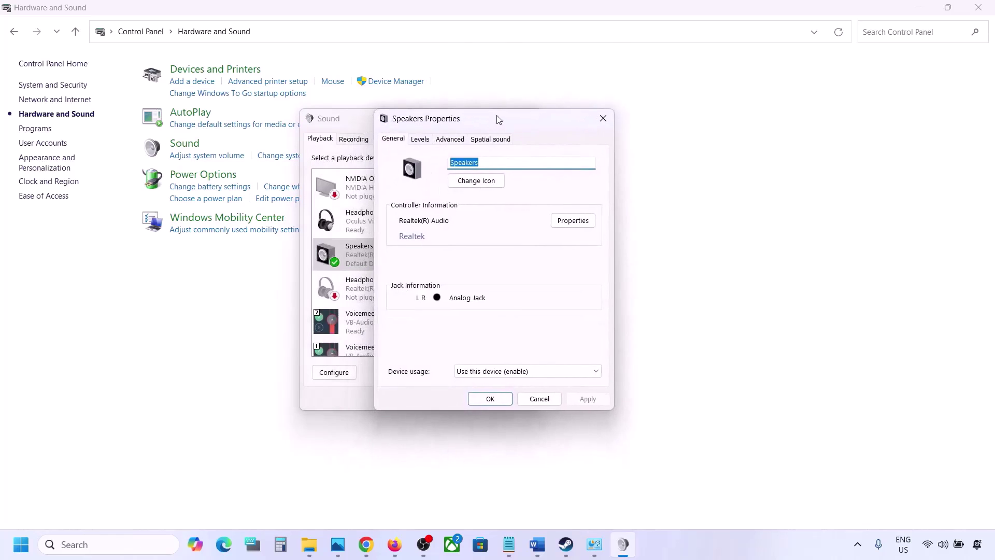
click(449, 141)
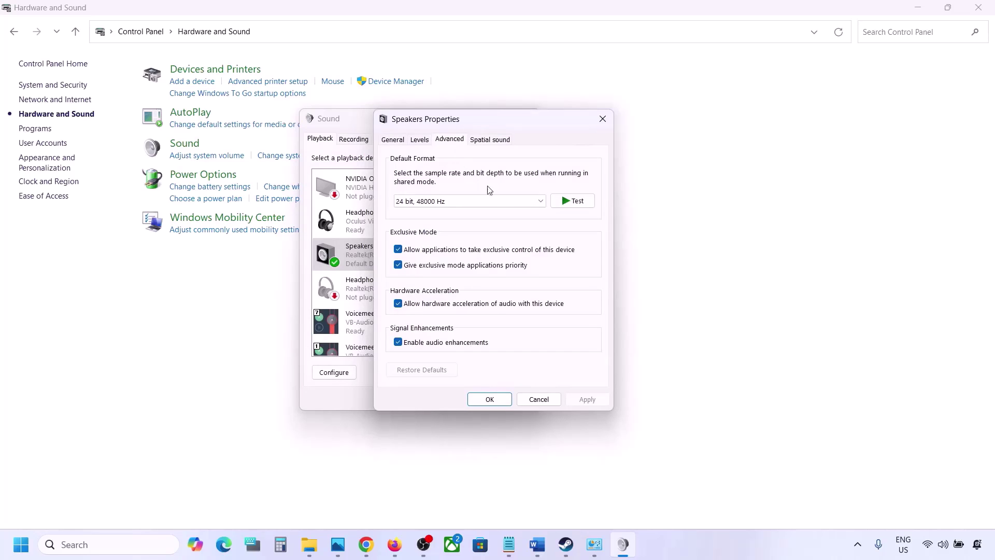
click(541, 203)
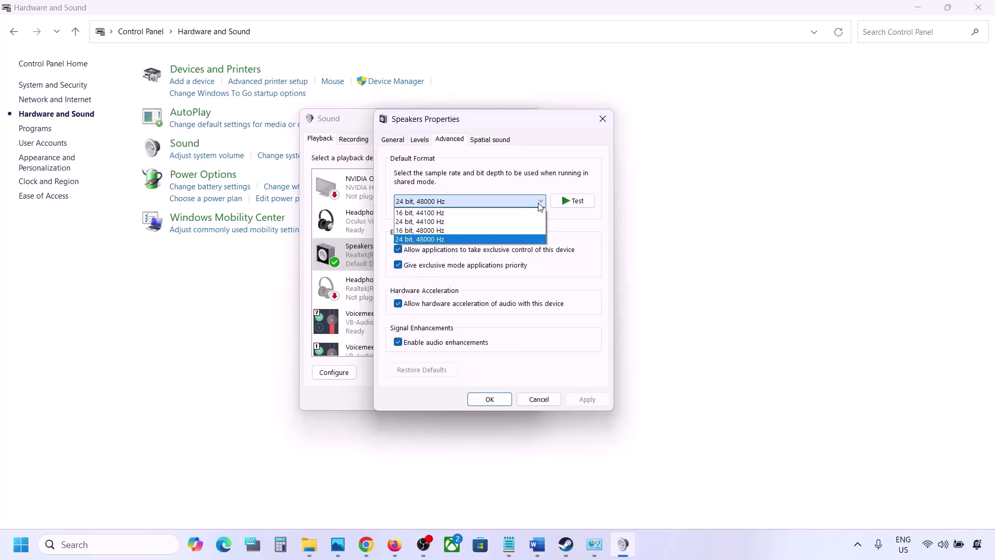
click(582, 253)
click(537, 544)
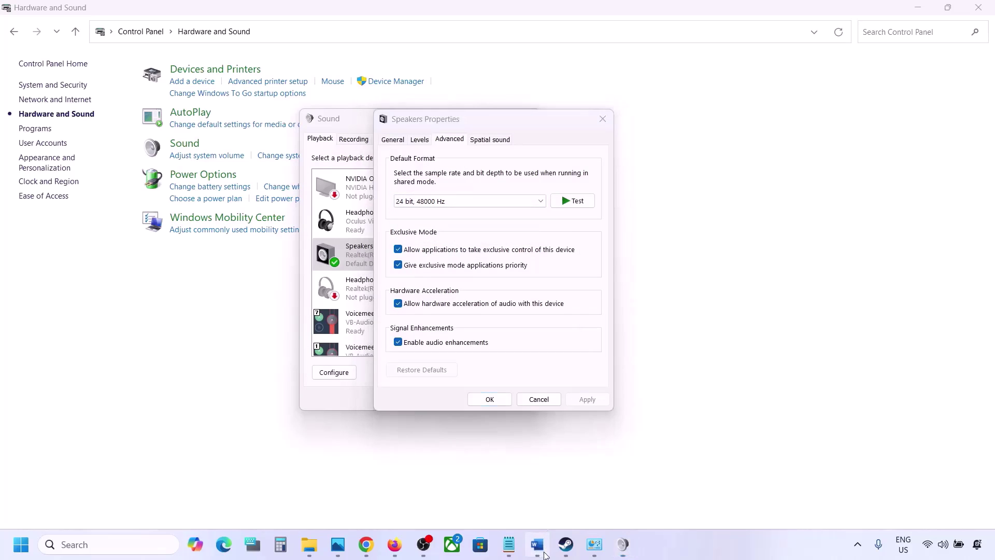
drag(553, 310, 650, 311)
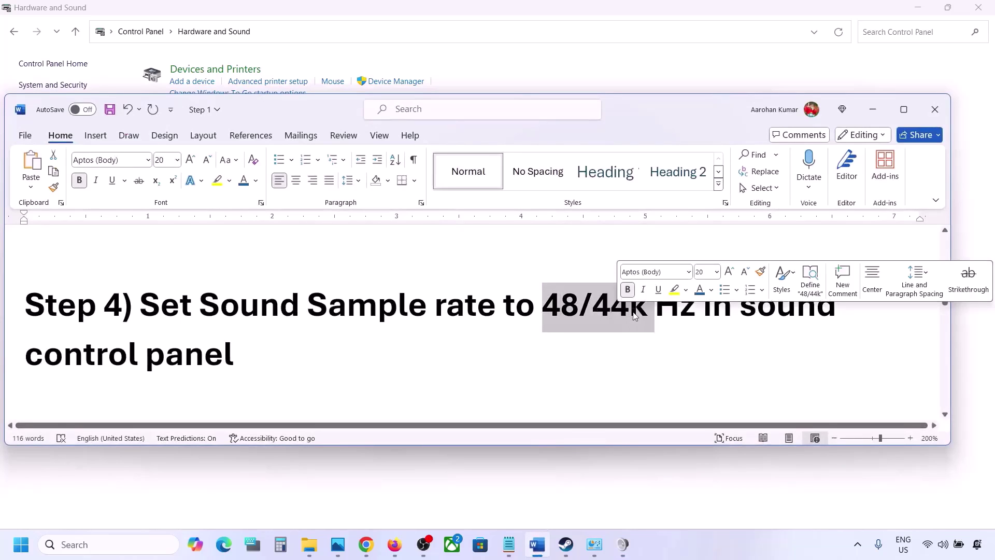
click(872, 109)
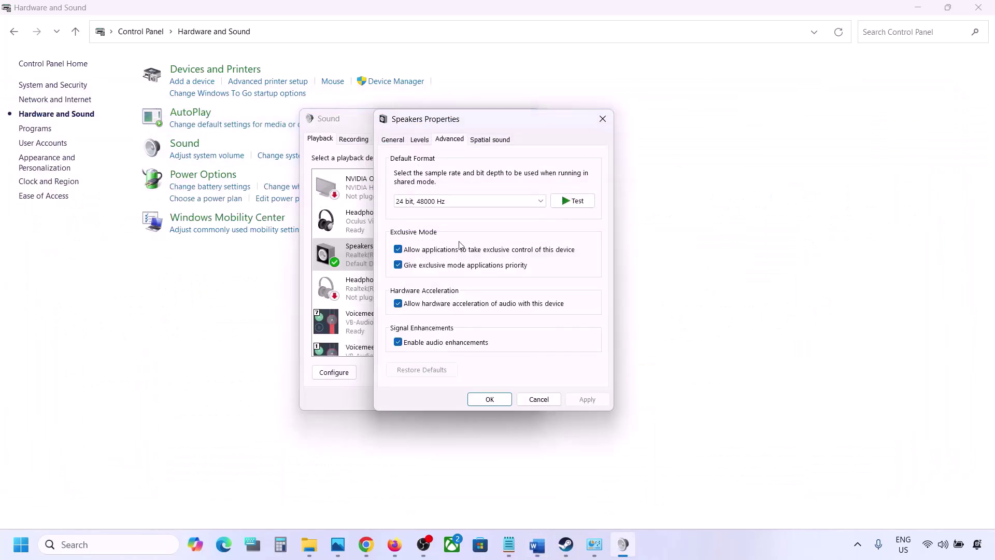
Apply 24 bit, 44100 Hz as the speakers' default format and confirm the change.
click(478, 207)
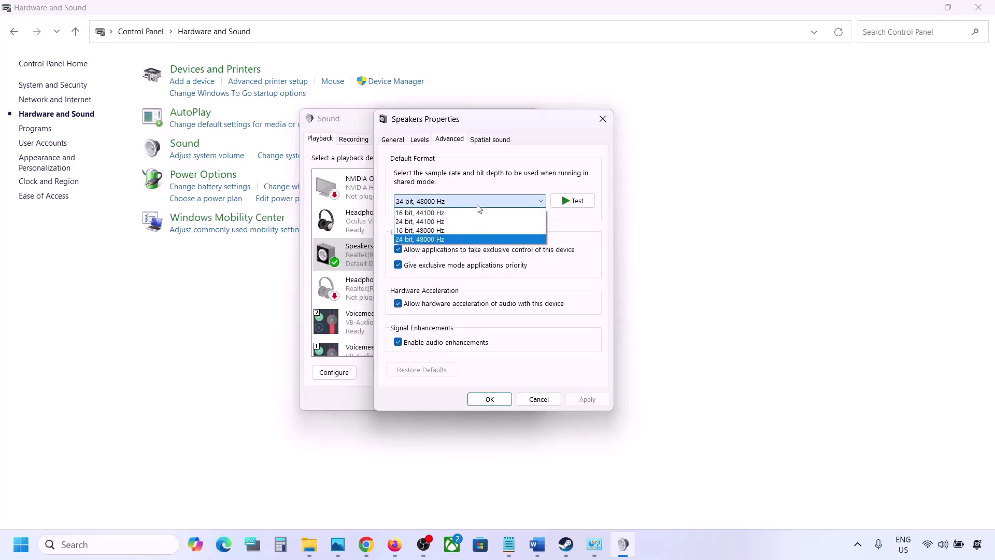
click(435, 239)
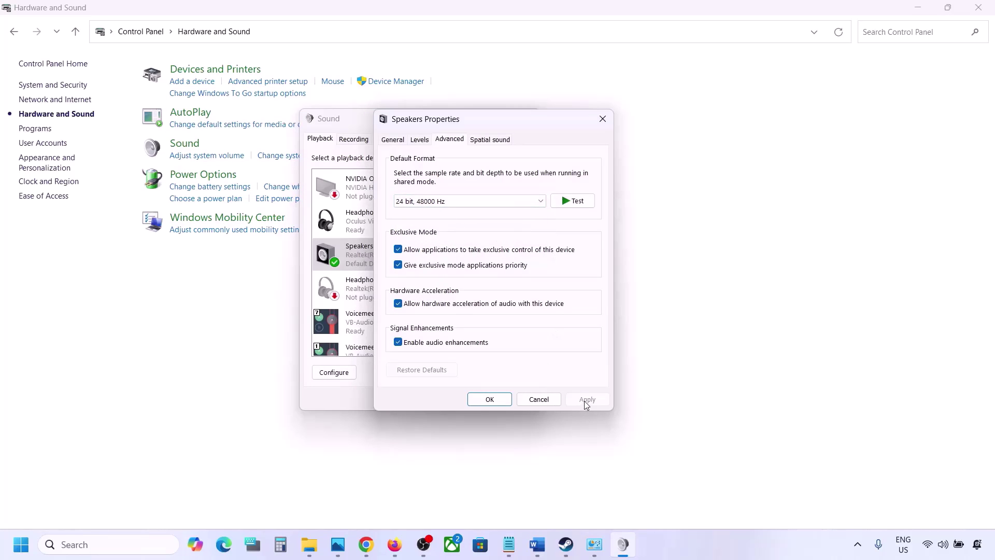
click(502, 202)
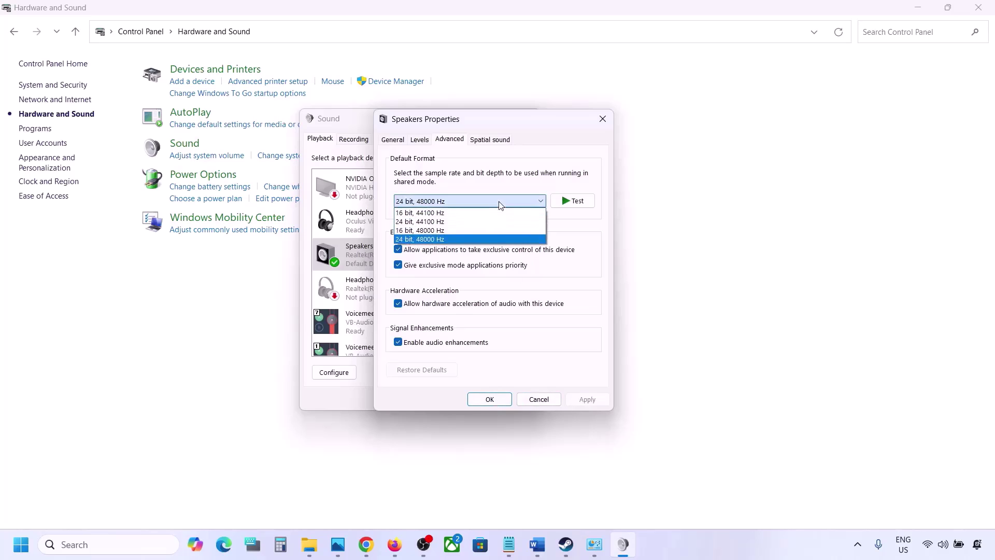
click(441, 222)
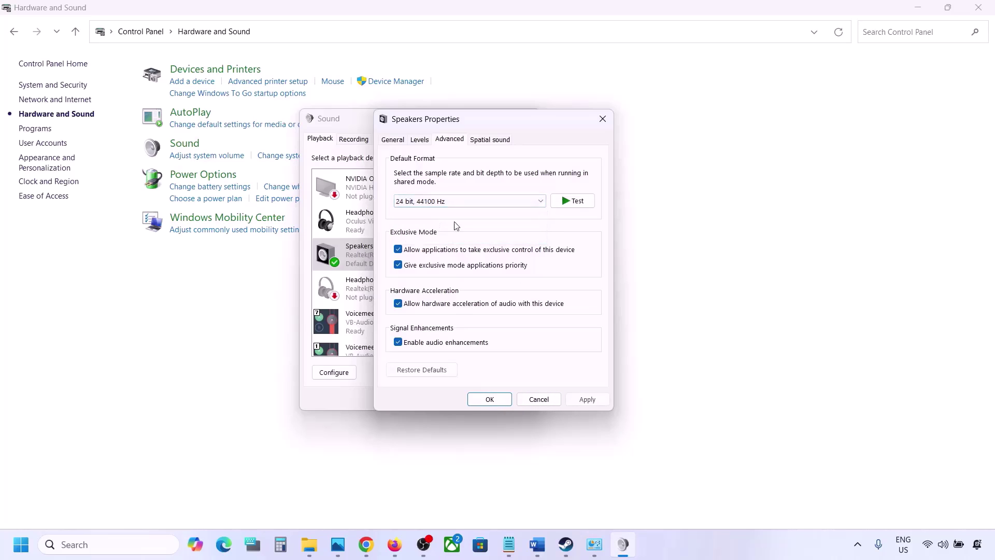
click(576, 403)
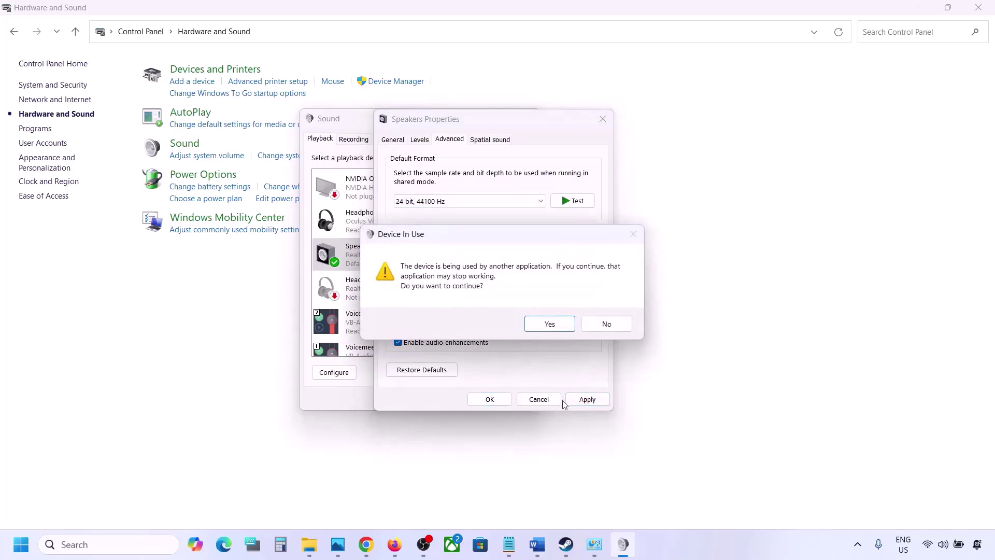
click(550, 325)
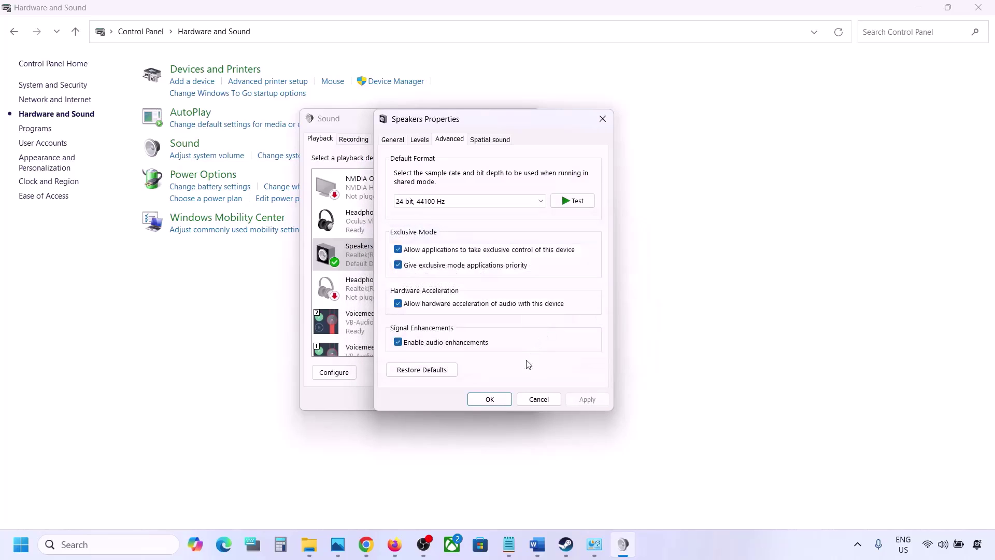
Revert the default format to 24 bit, 48000 Hz, apply, and close both Sound dialogs.
click(446, 201)
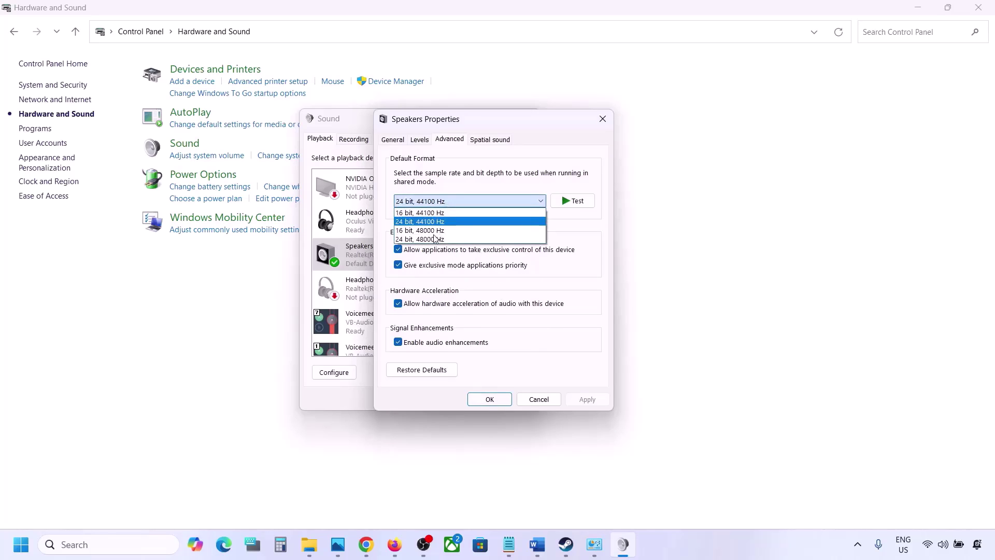
click(431, 239)
click(586, 399)
click(490, 399)
click(417, 399)
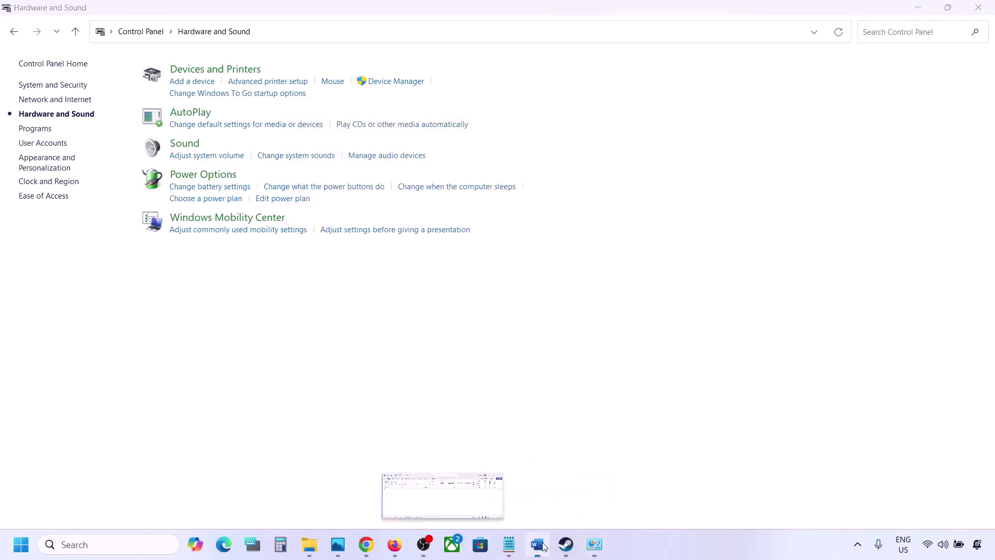
In the Word notes, read Step 5's controller advice and highlight the Step 6 'Turn off Spatial Sound' heading.
click(442, 493)
scroll(410, 328, down, 5)
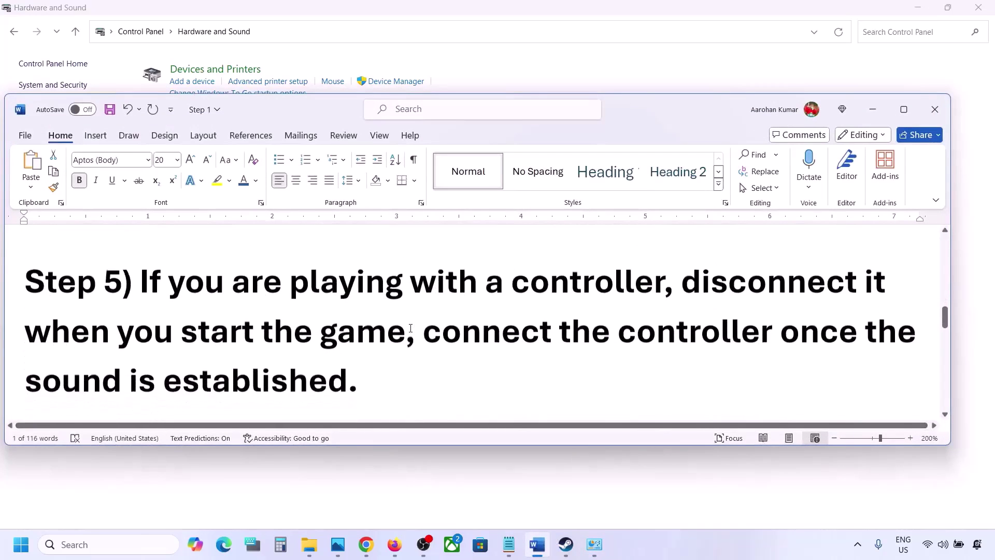
drag(161, 286, 348, 369)
click(349, 369)
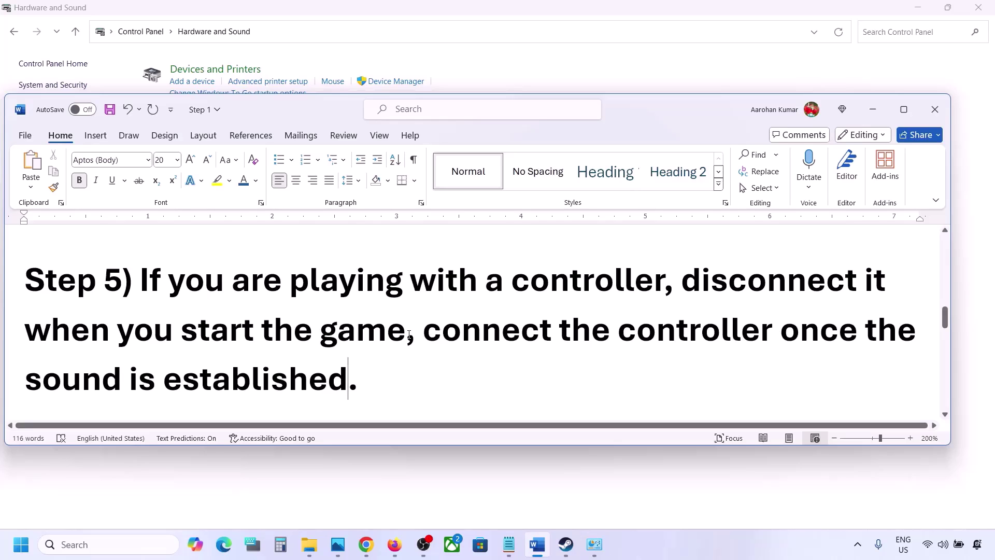
scroll(409, 334, down, 5)
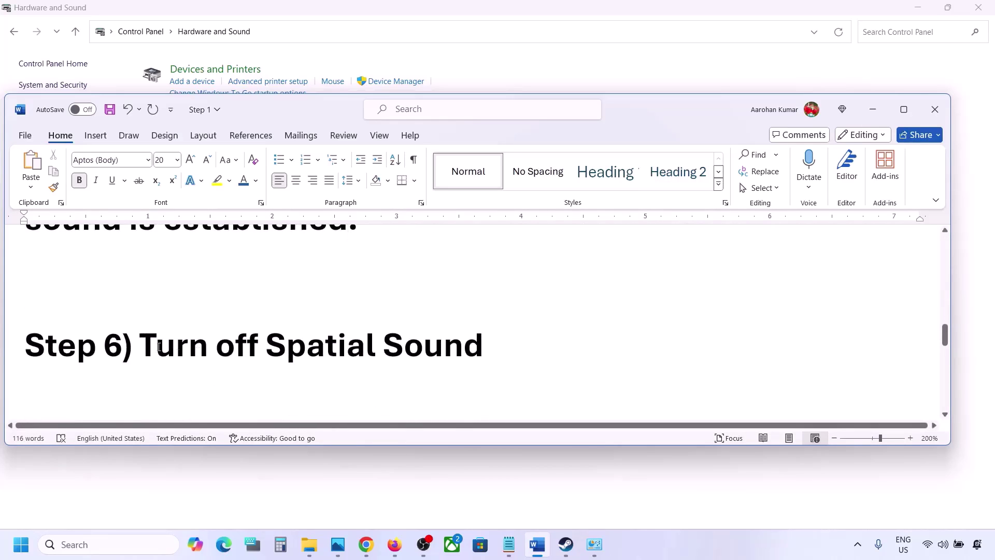
drag(159, 346, 479, 345)
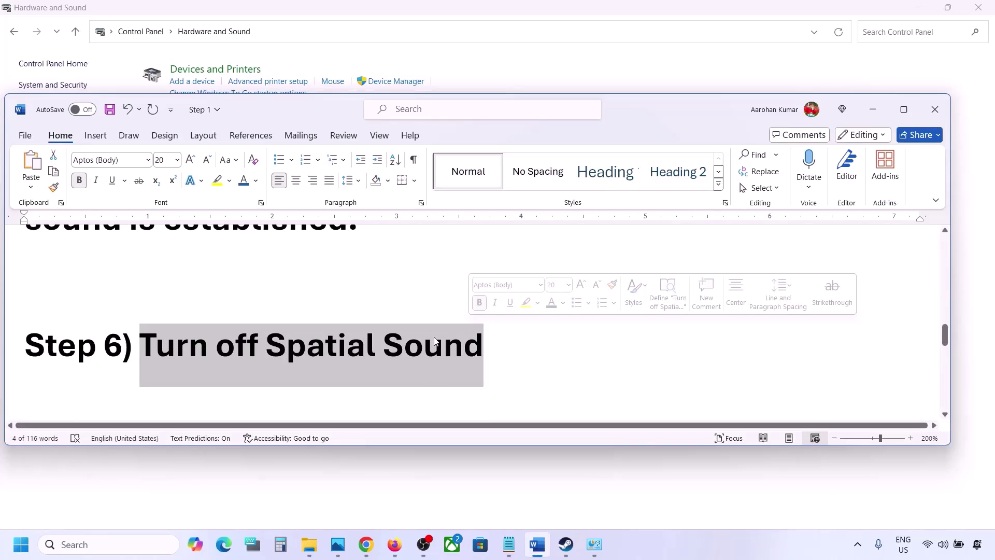
click(98, 544)
Open the Sound window via Control Panel's Hardware and Sound category.
text(c)
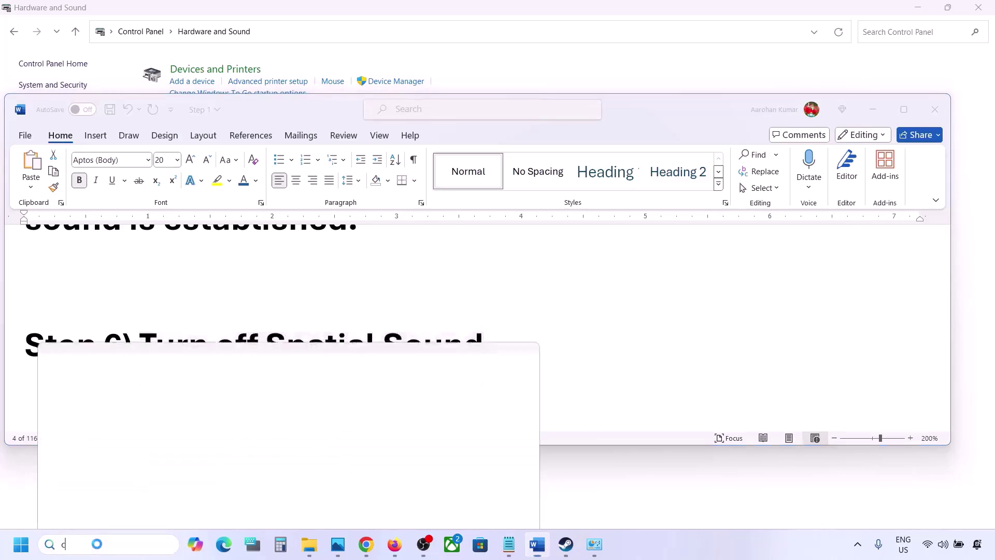
text(ontrol)
key(Escape)
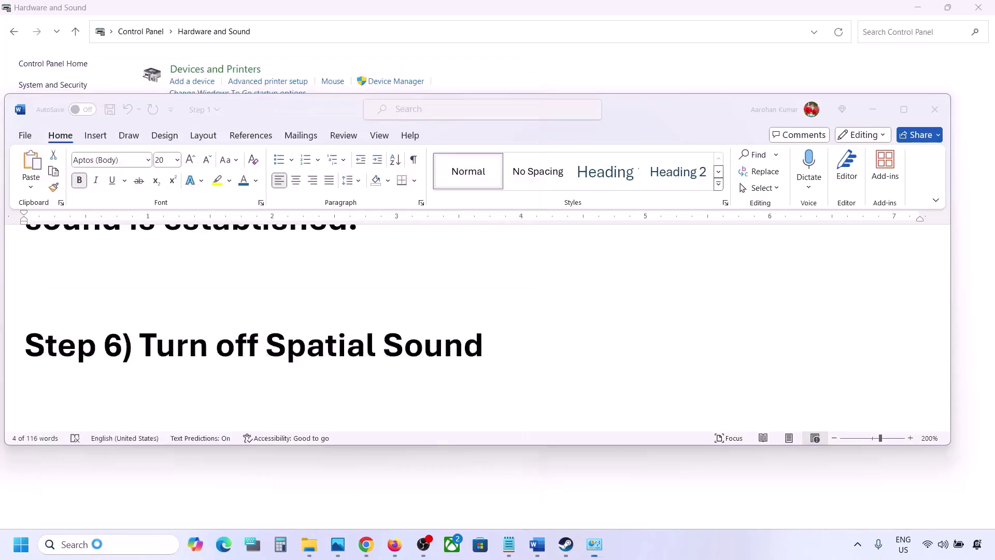
click(351, 193)
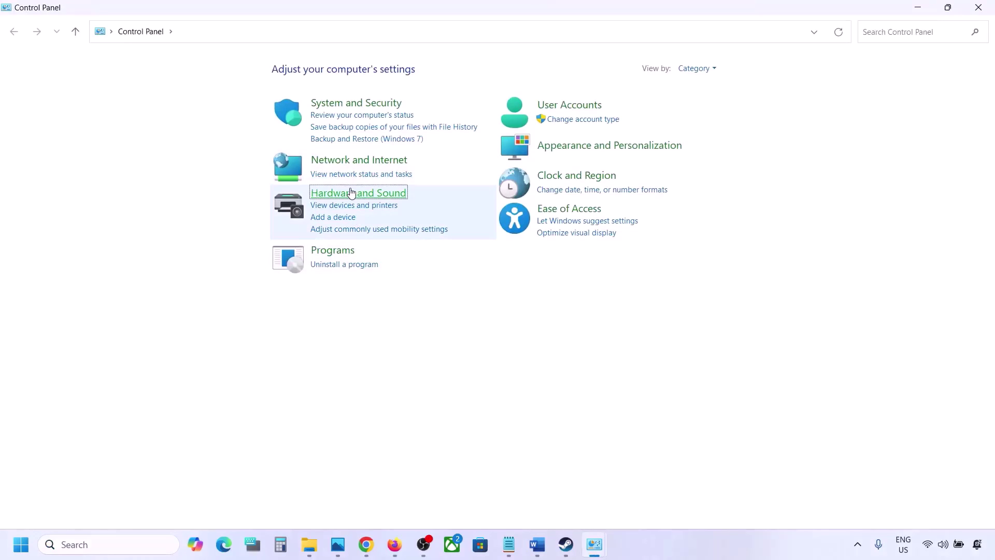
click(189, 147)
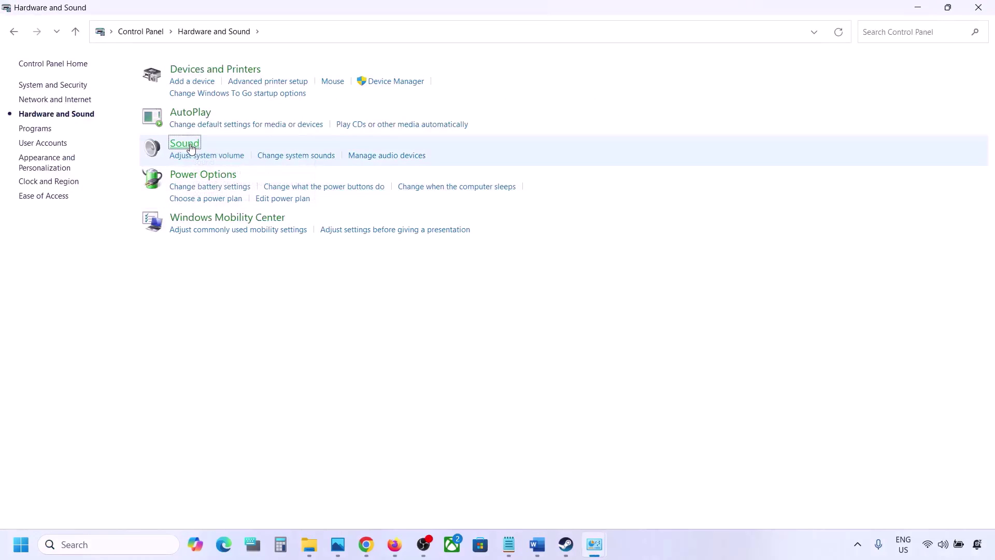
drag(197, 74, 429, 121)
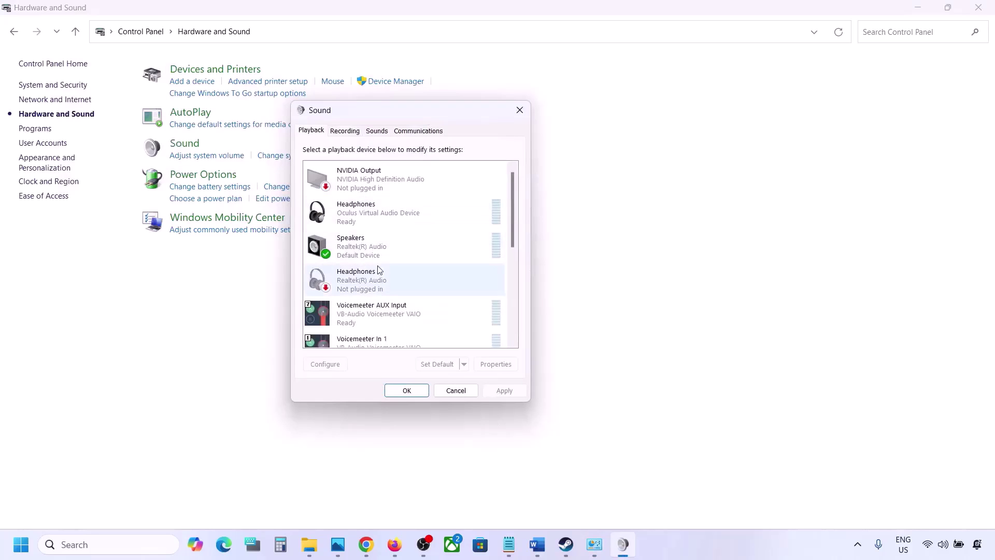
Set the Speakers' spatial sound to Off, apply it, and close the Sound dialogs.
click(382, 248)
right_click(383, 249)
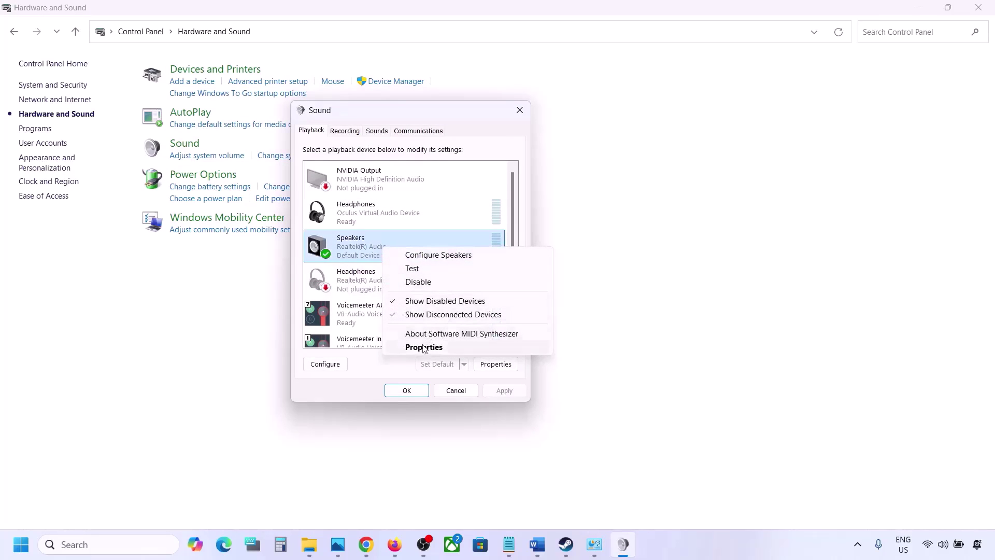
click(423, 347)
click(434, 181)
click(365, 239)
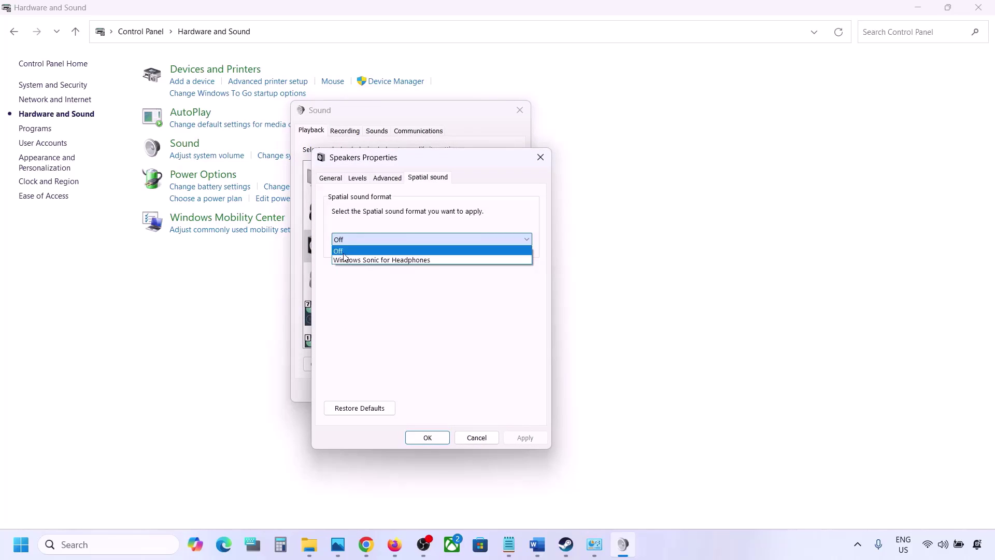
click(343, 251)
click(524, 440)
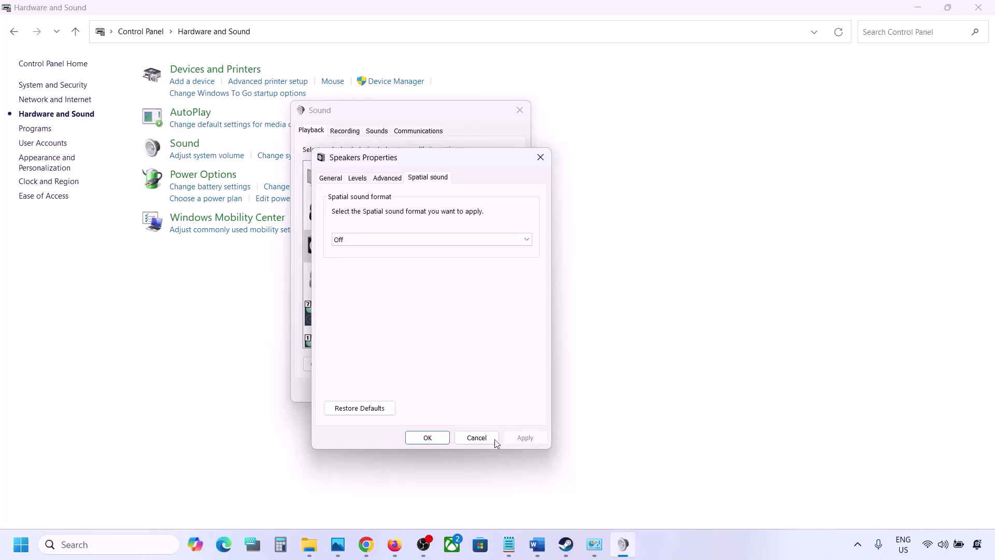
click(434, 438)
click(420, 390)
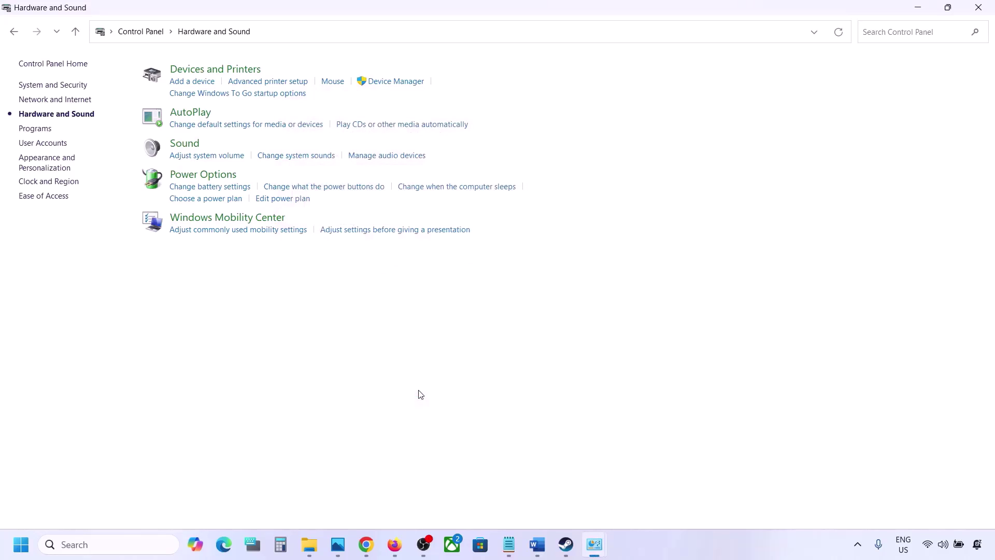